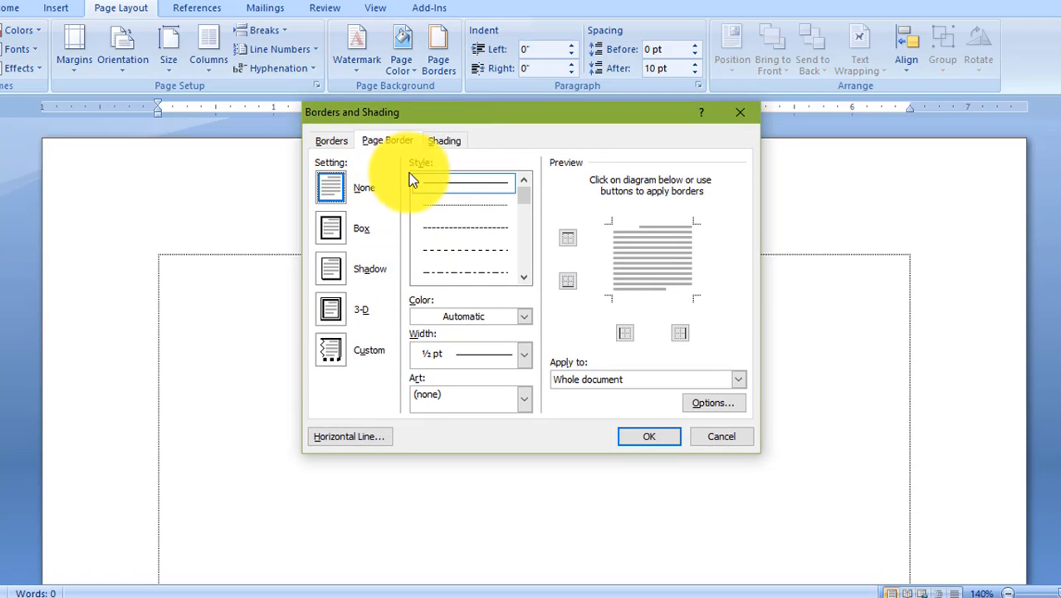
Look through the paragraph border, page border and shading settings, ending on the paragraph border settings.
left_click(334, 142)
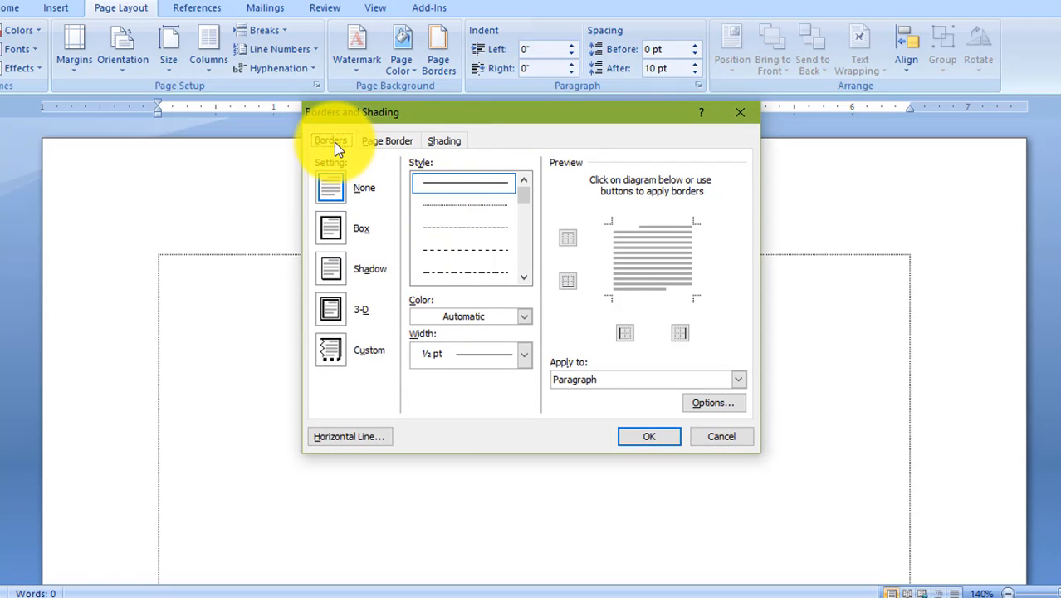
left_click(378, 142)
left_click(440, 143)
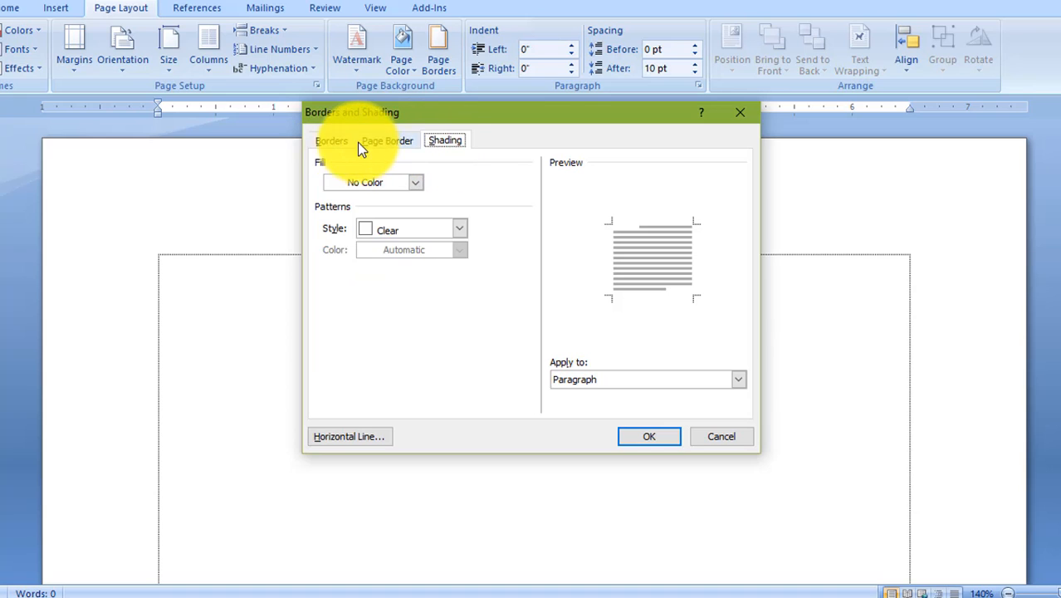
left_click(333, 141)
left_click(440, 142)
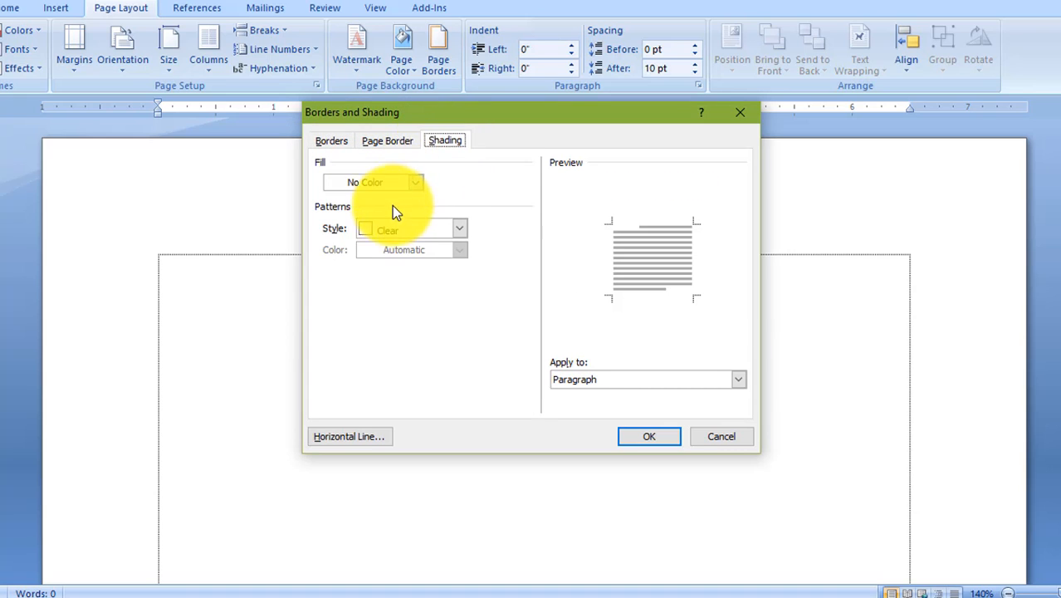
left_click(329, 142)
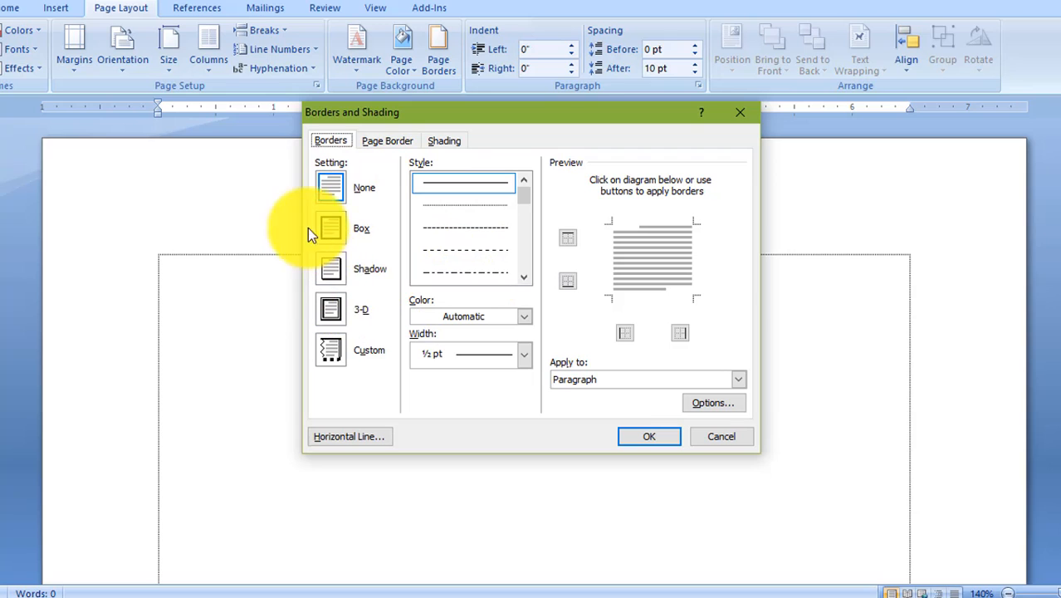
Apply the Box setting to the paragraph border with a double-line style.
left_click(325, 180)
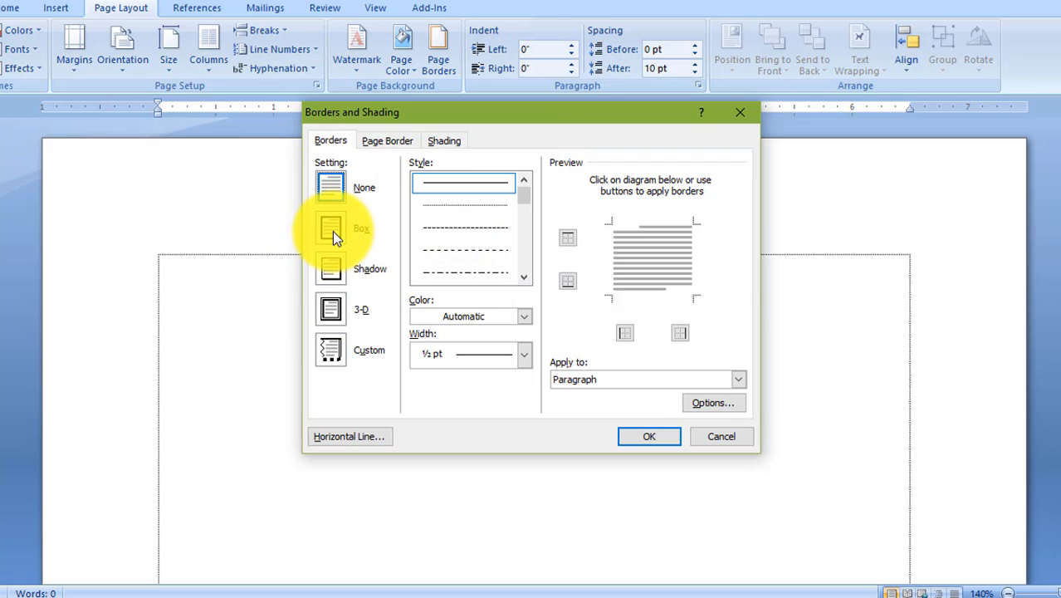
left_click(330, 227)
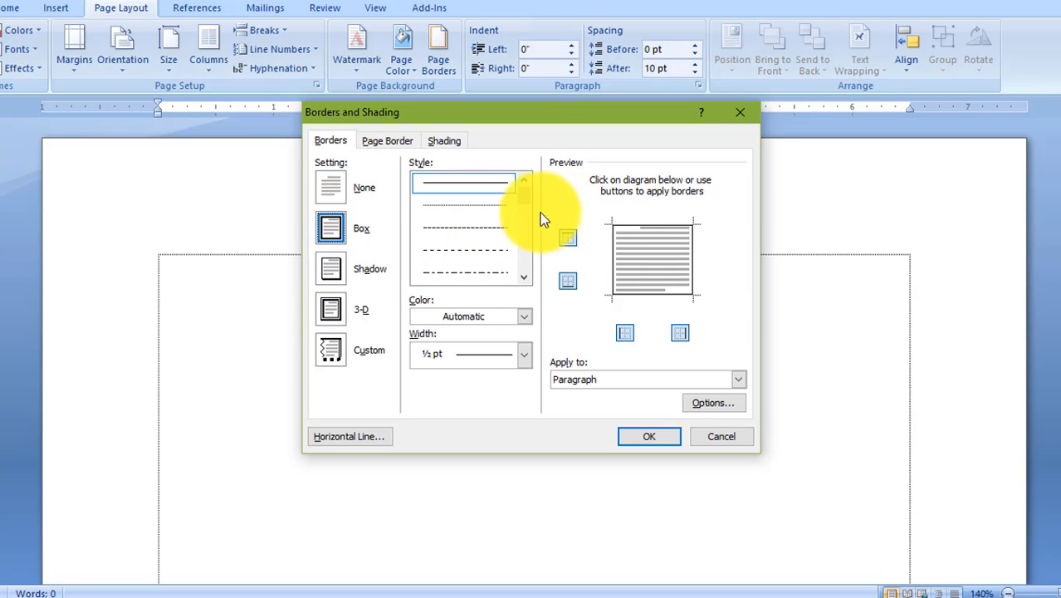
left_click_drag(523, 197, 523, 209)
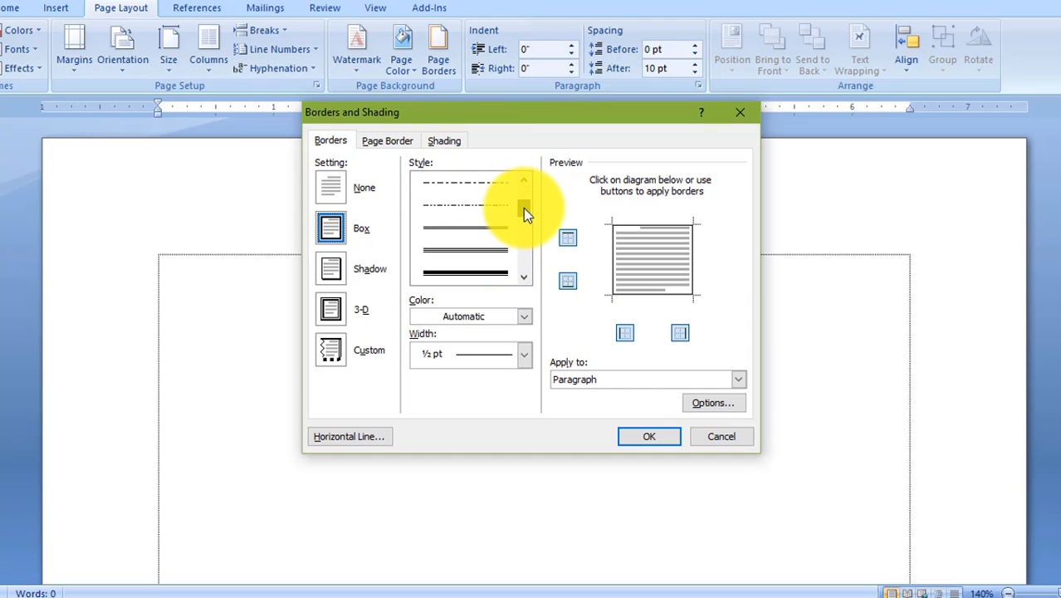
left_click(464, 226)
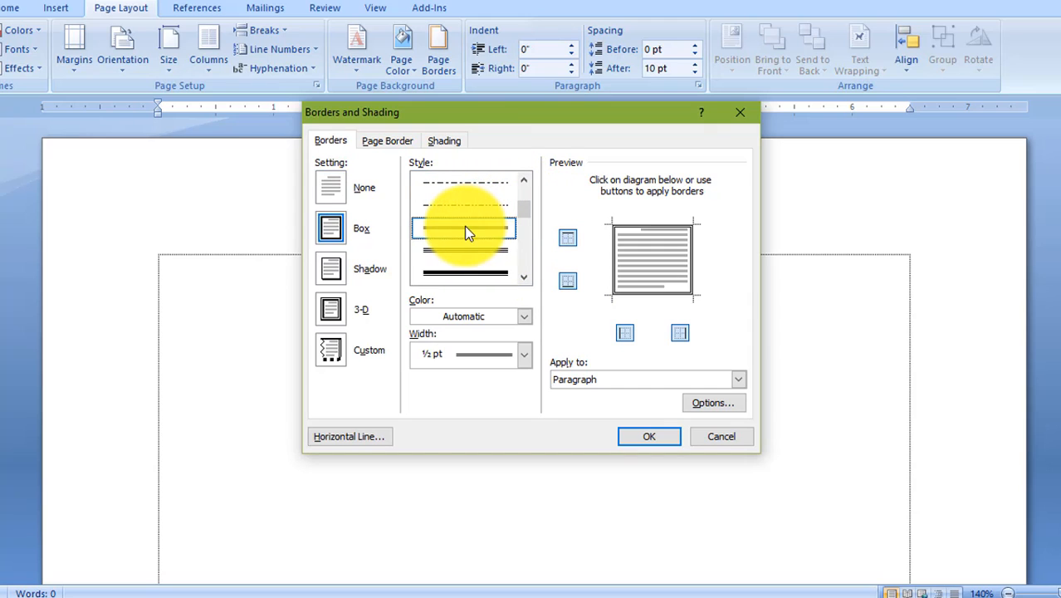
Try the triple-line style and the 3 pt thick-and-thin line style on the box border.
scroll(473, 228, "down", 1)
left_click(460, 232)
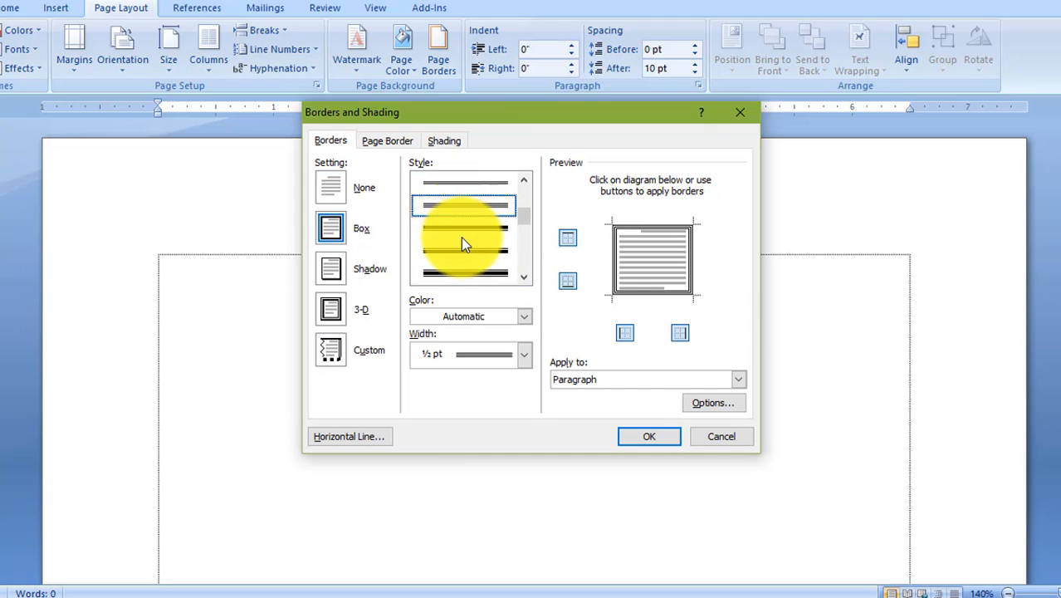
scroll(463, 237, "down", 1)
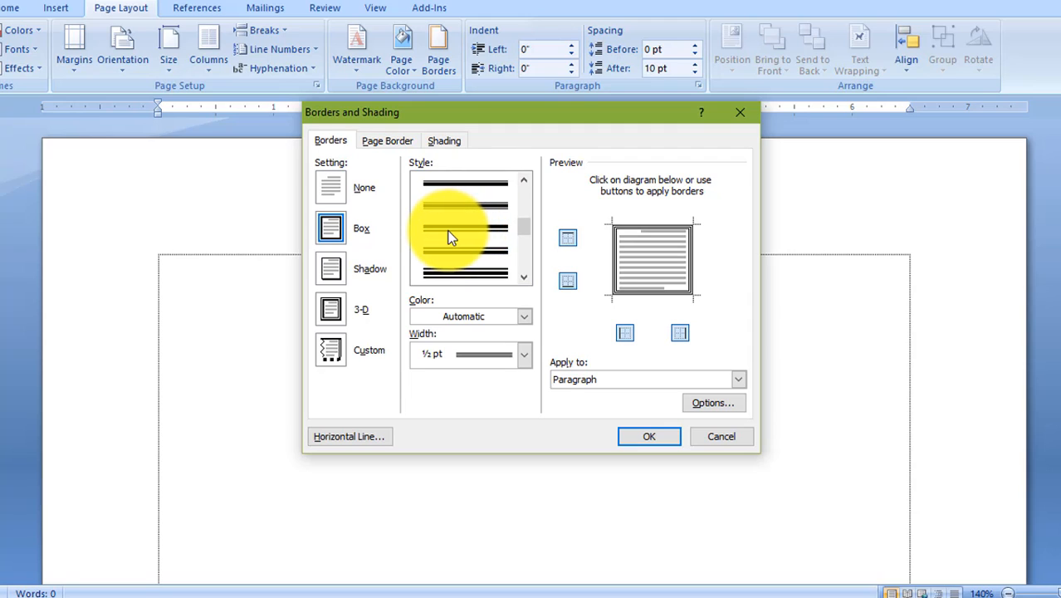
scroll(457, 233, "down", 2)
left_click(446, 213)
scroll(457, 225, "up", 1)
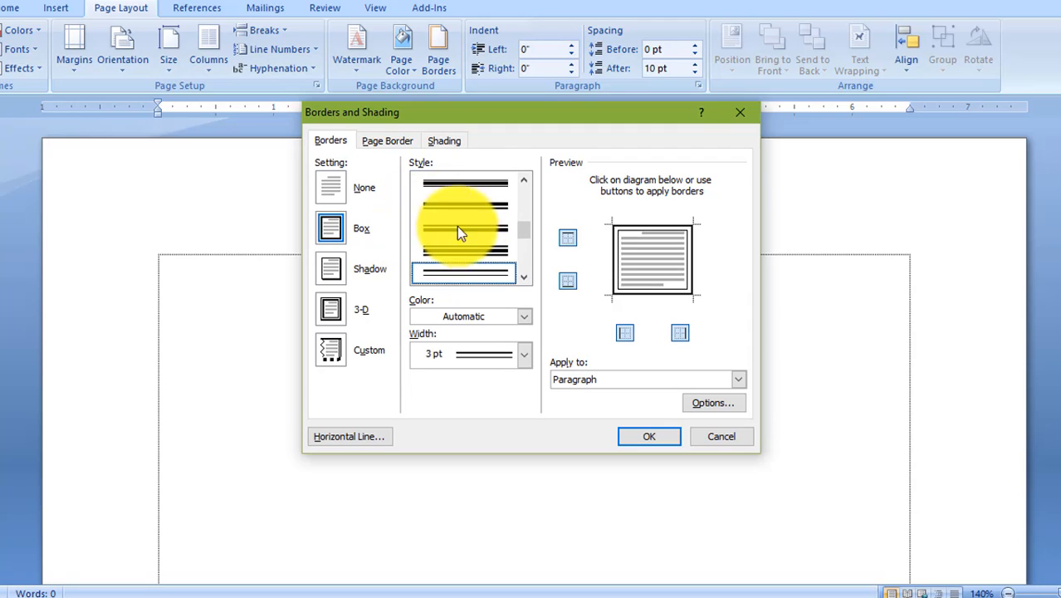
Try the single wavy line style on the box border and return to the single solid line.
scroll(452, 253, "down", 3)
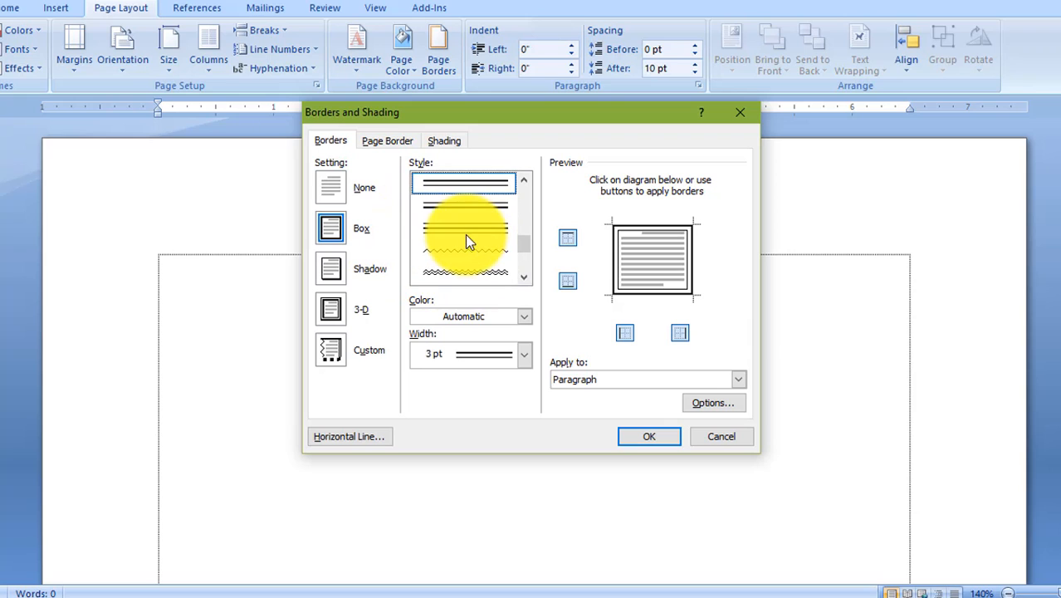
left_click(467, 259)
scroll(465, 253, "up", 3)
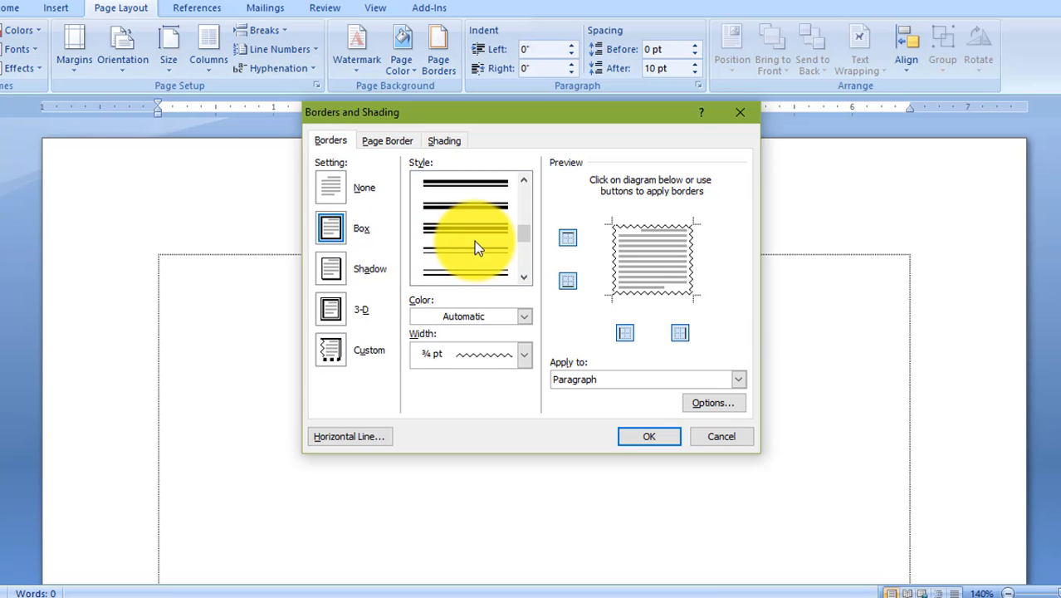
scroll(479, 246, "up", 2)
left_click(469, 183)
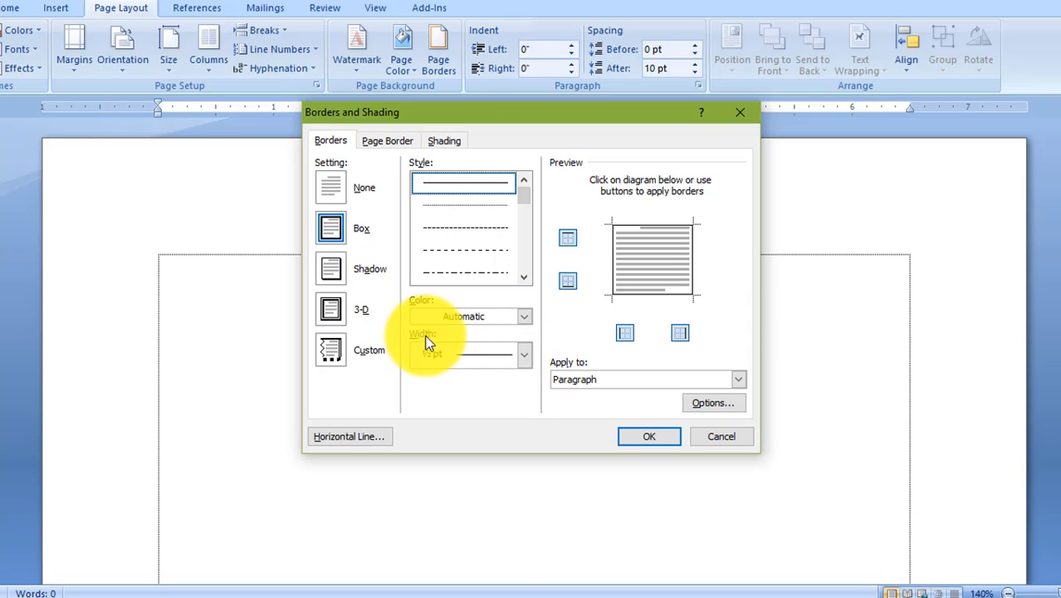
Set the border width to 6 pt and remove all four edges of the paragraph border.
left_click(458, 352)
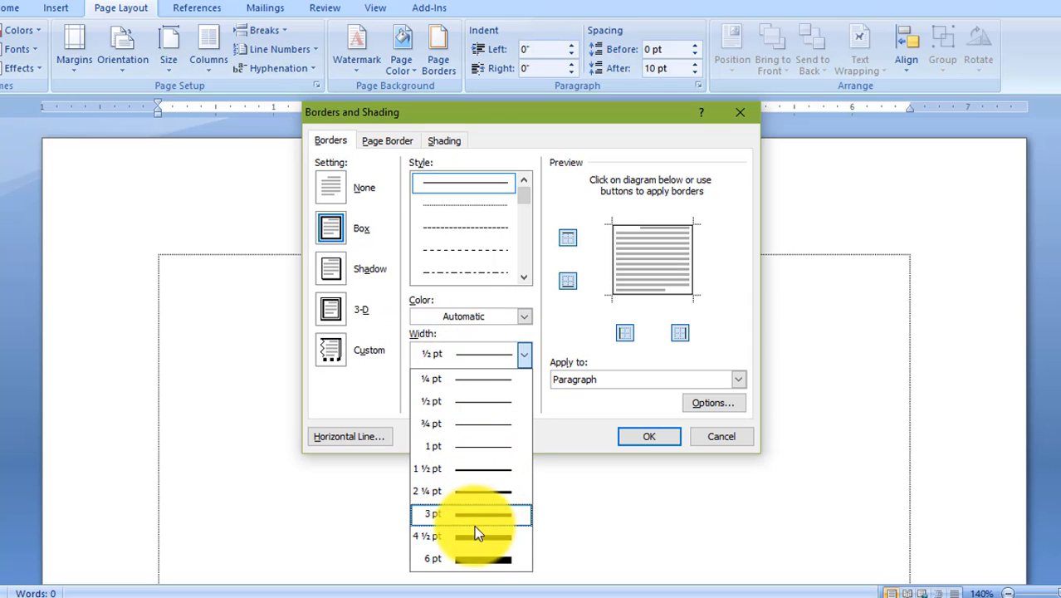
left_click(475, 556)
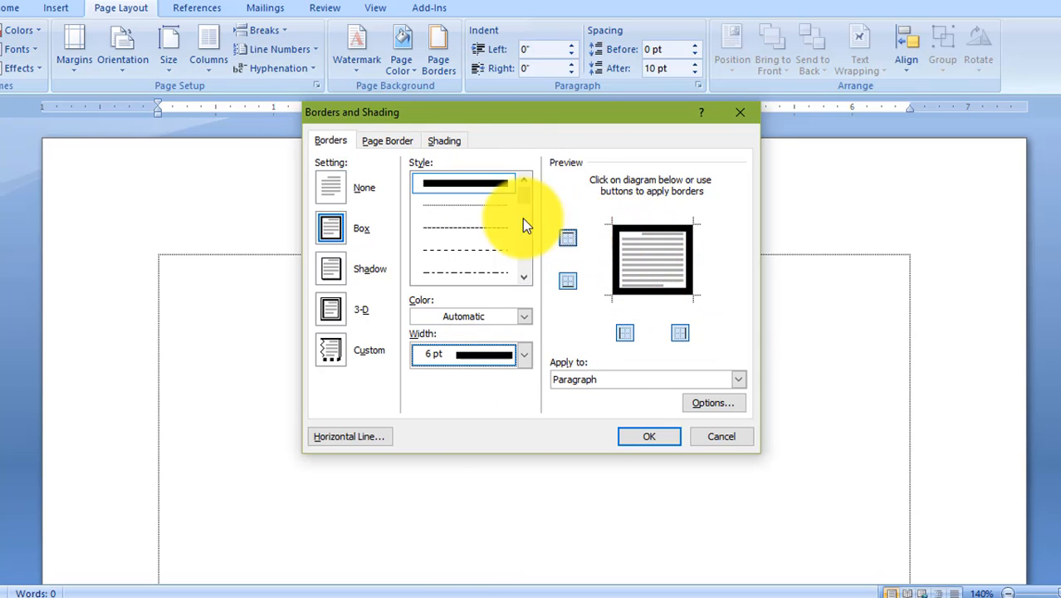
left_click(655, 222)
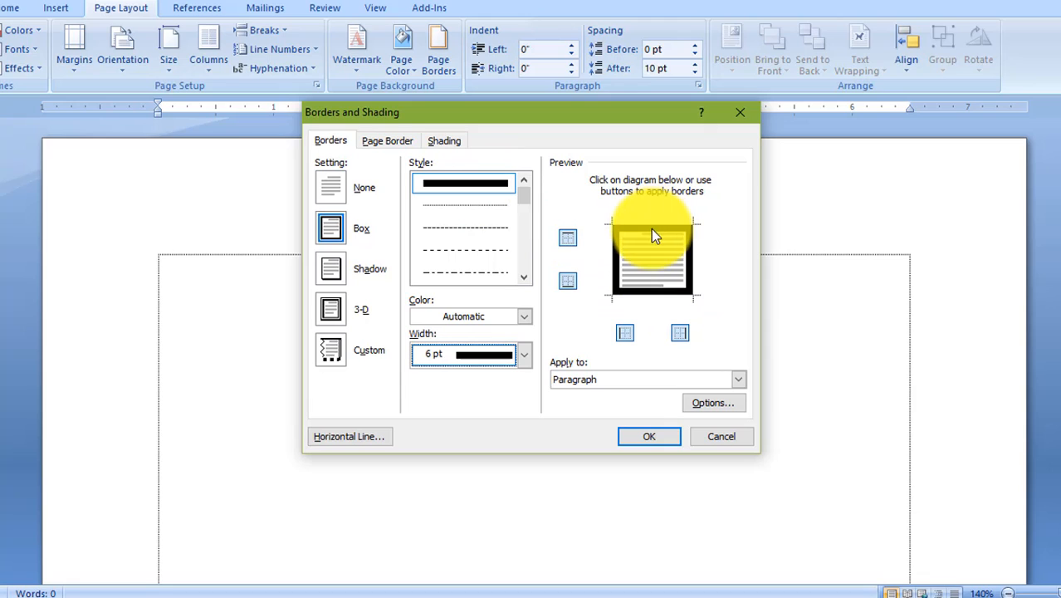
left_click(645, 286)
left_click(614, 268)
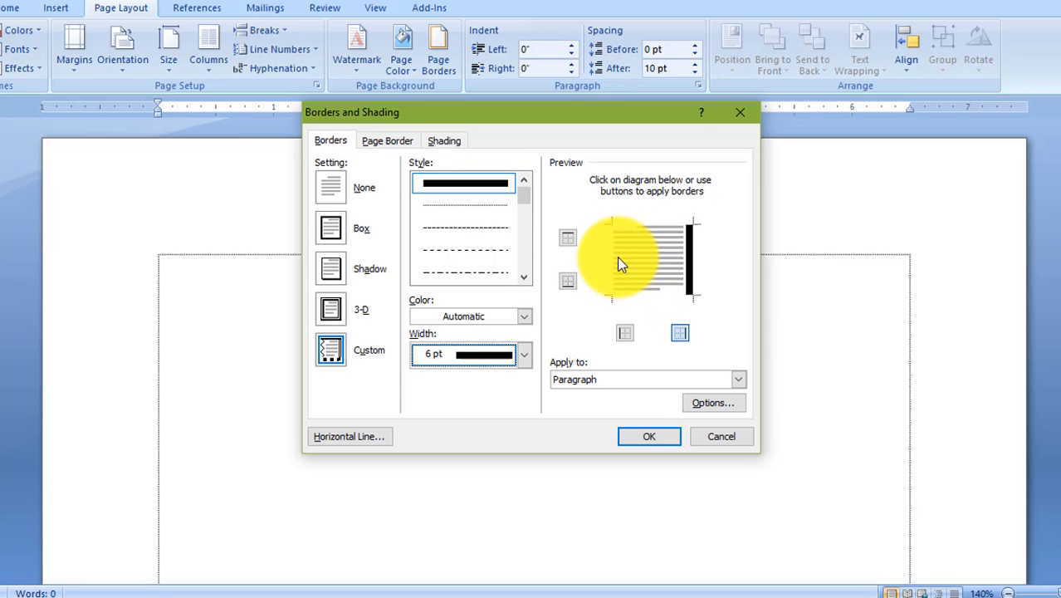
left_click(689, 260)
Add 6 pt borders to the left, right and top edges of the paragraph.
left_click(613, 265)
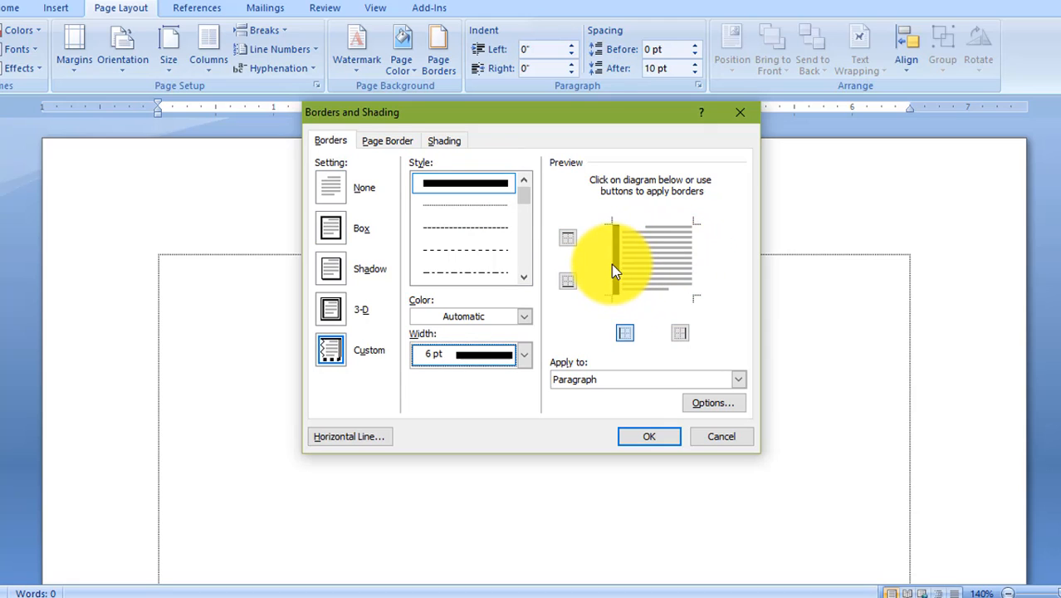
left_click(692, 268)
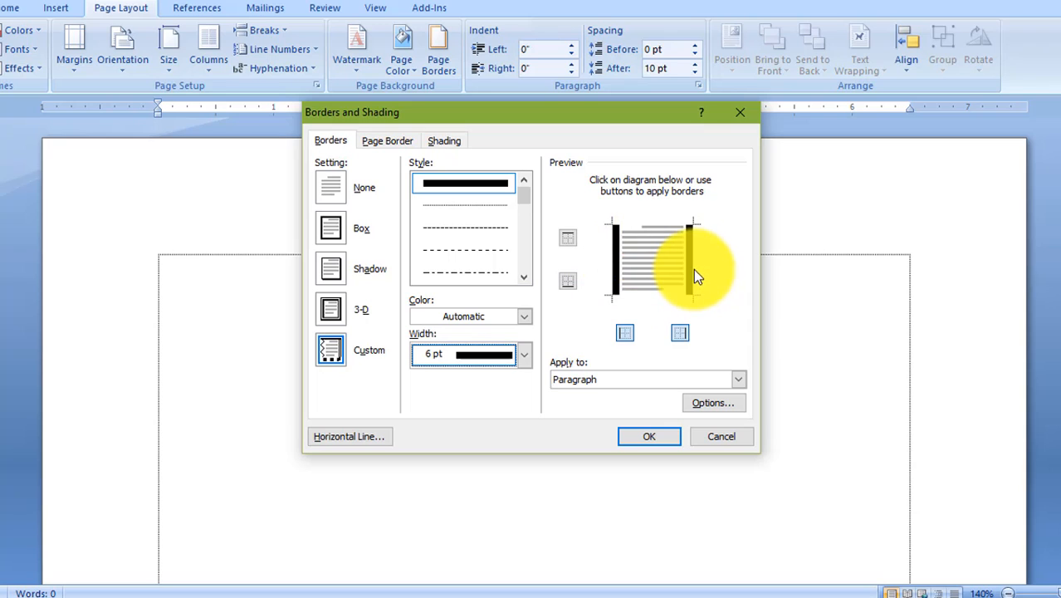
left_click(646, 226)
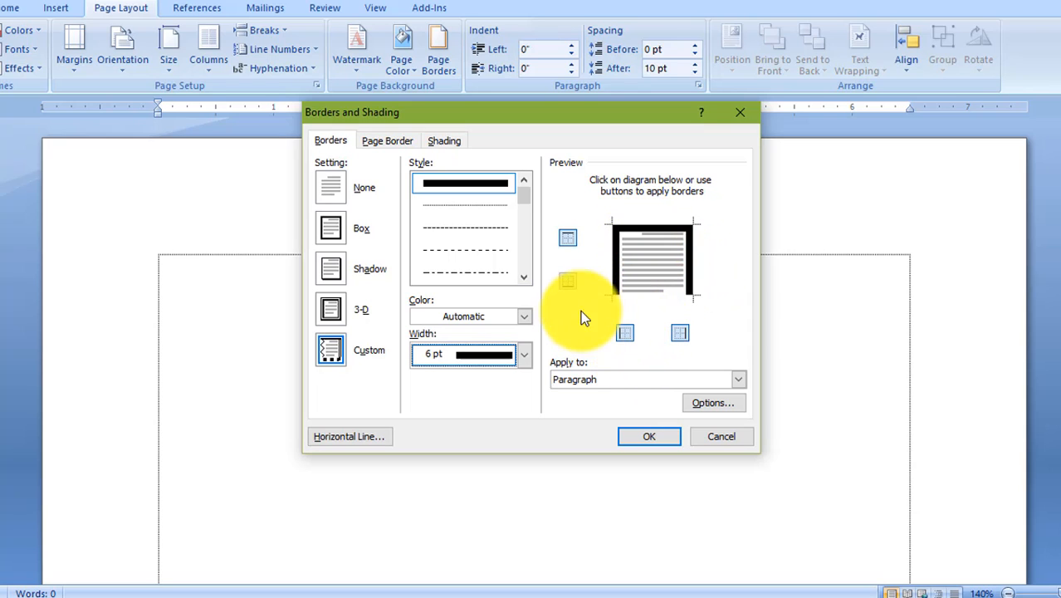
Set the border width to 2 ¼ pt and apply it to the bottom, top, left and right edges.
left_click(506, 353)
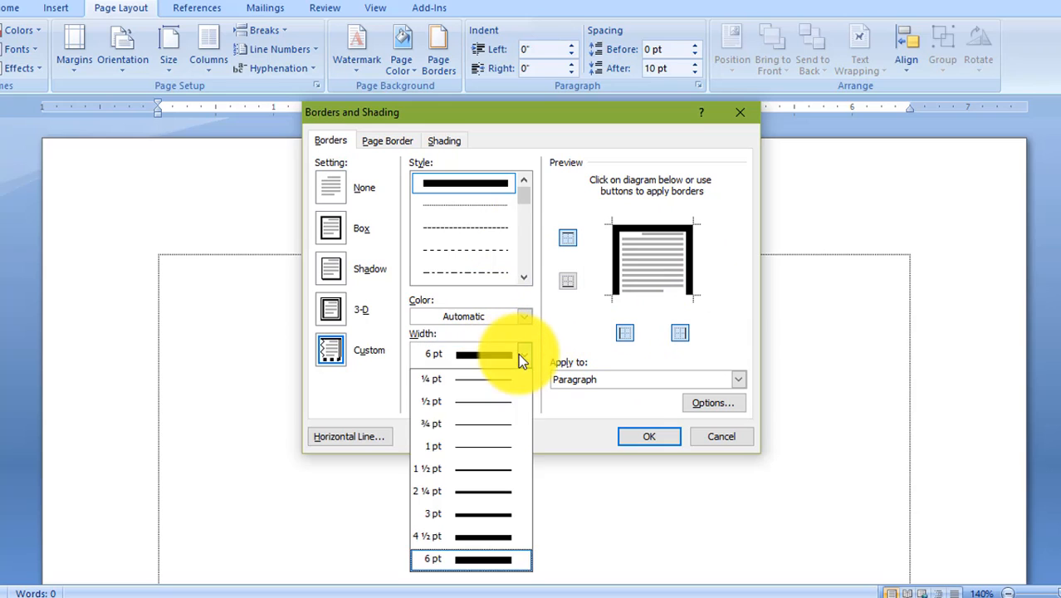
left_click(462, 493)
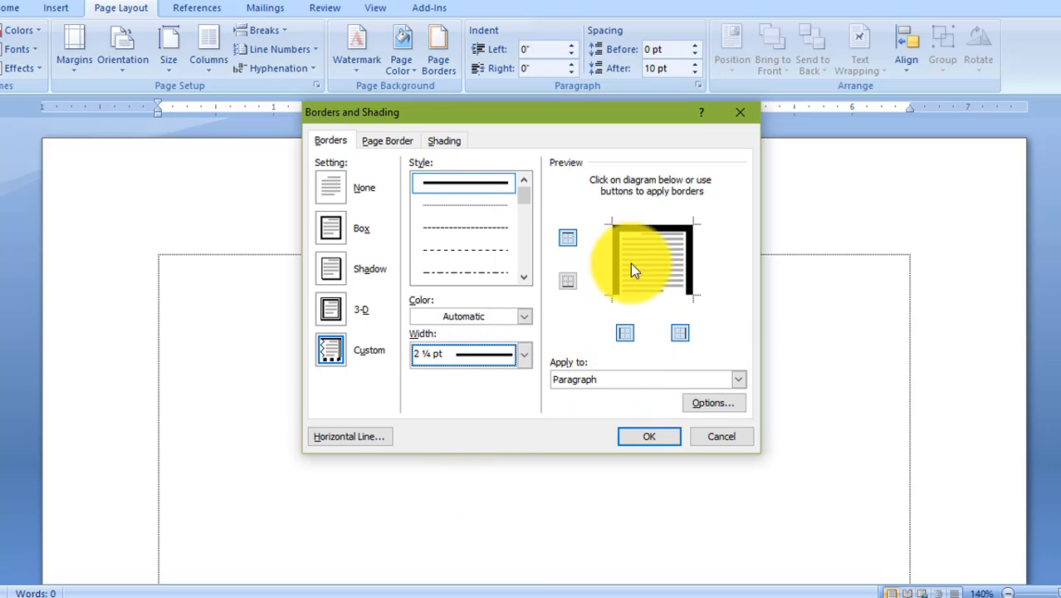
left_click(653, 291)
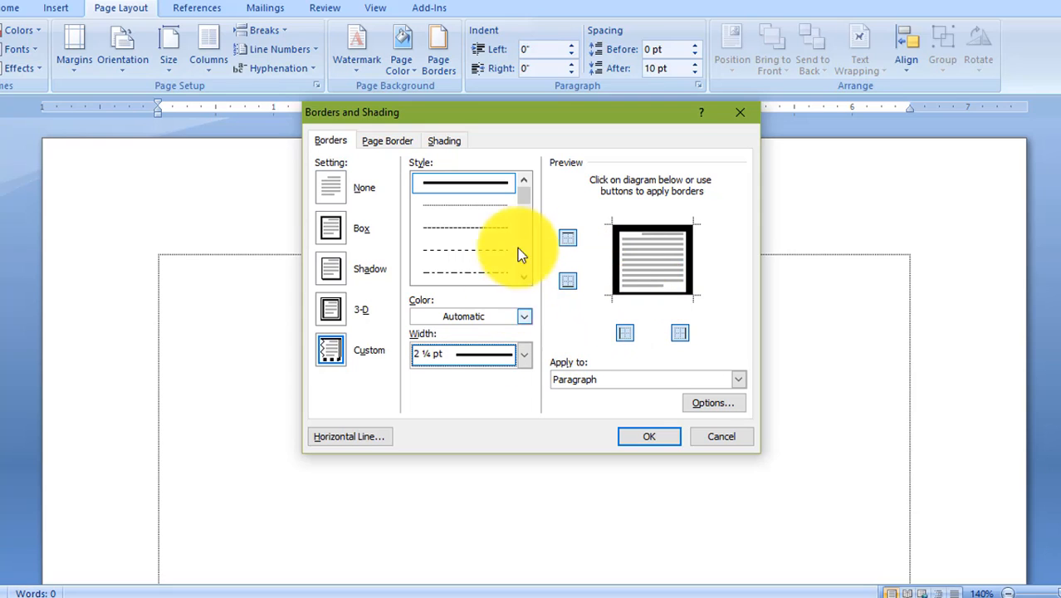
left_click(654, 224)
left_click(624, 260)
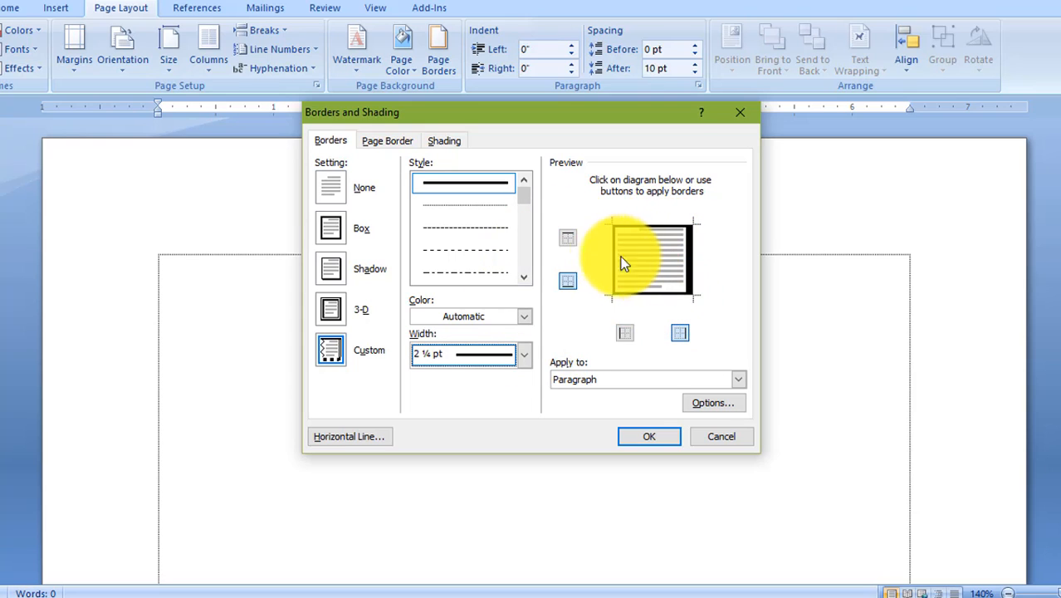
left_click(691, 267)
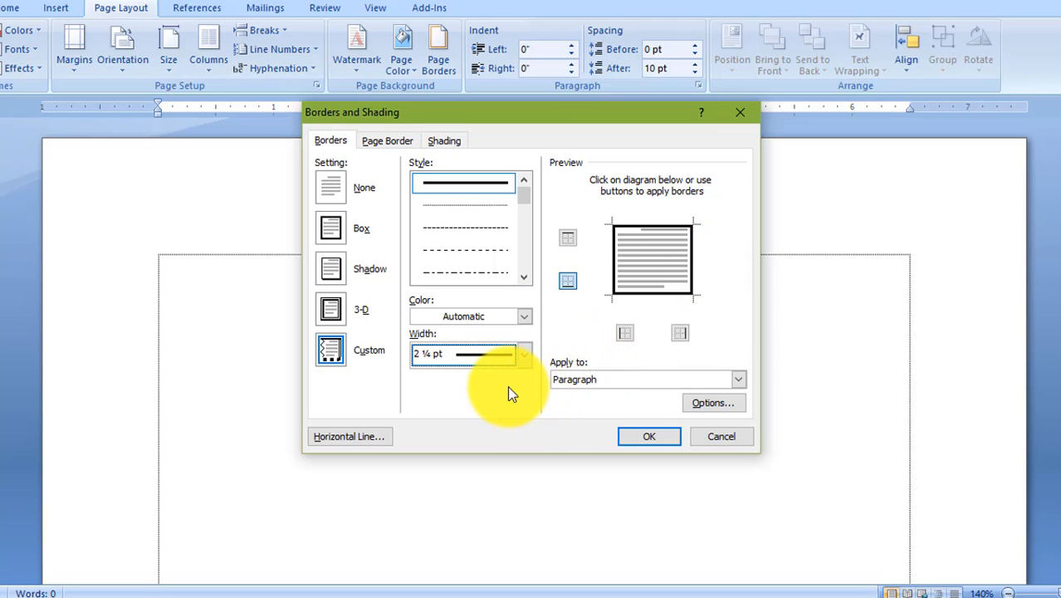
Keep the border applied to Paragraph, and toggle its right edge off and back on.
left_click(566, 376)
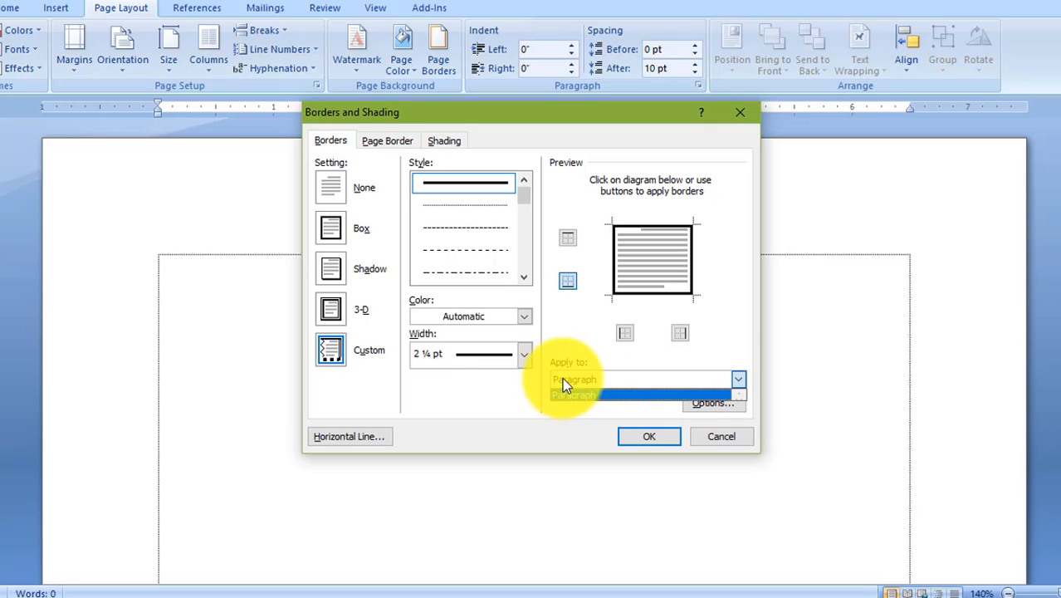
left_click(562, 377)
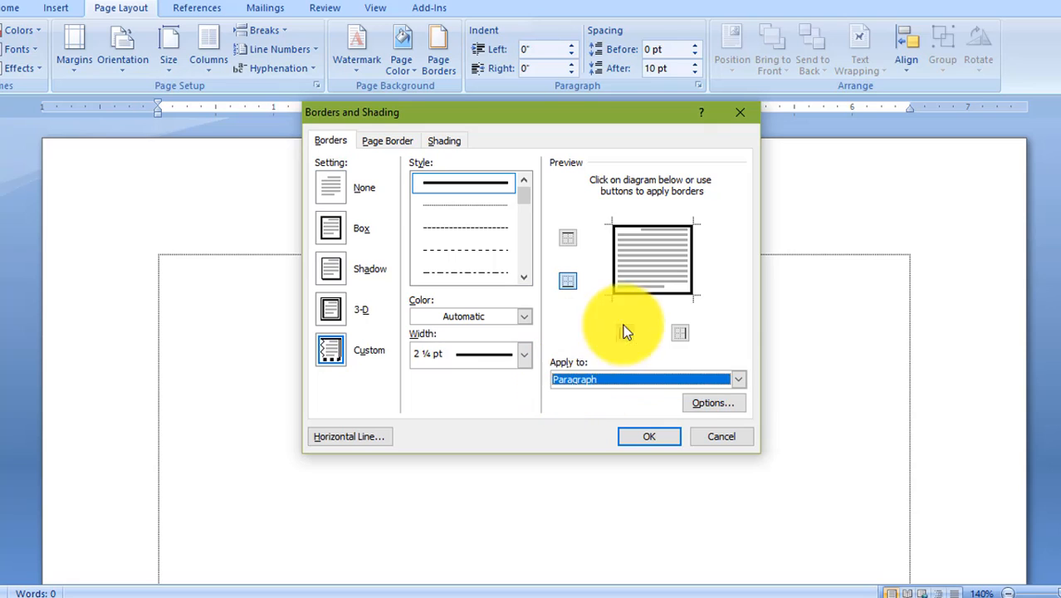
left_click(681, 337)
left_click(679, 334)
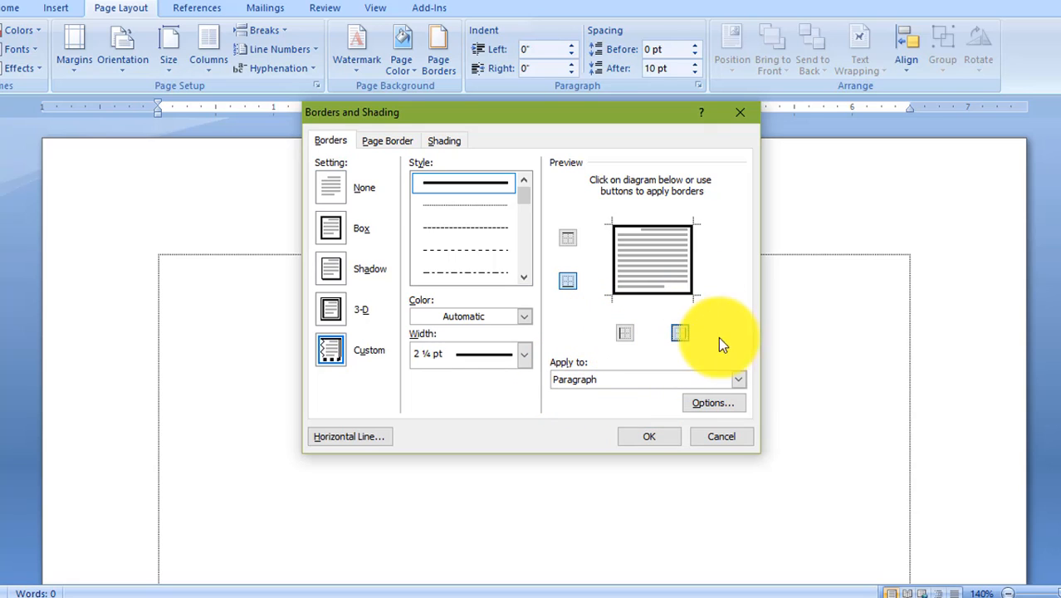
Set the border's distance from text to 1 pt on both the right and left sides.
left_click(708, 403)
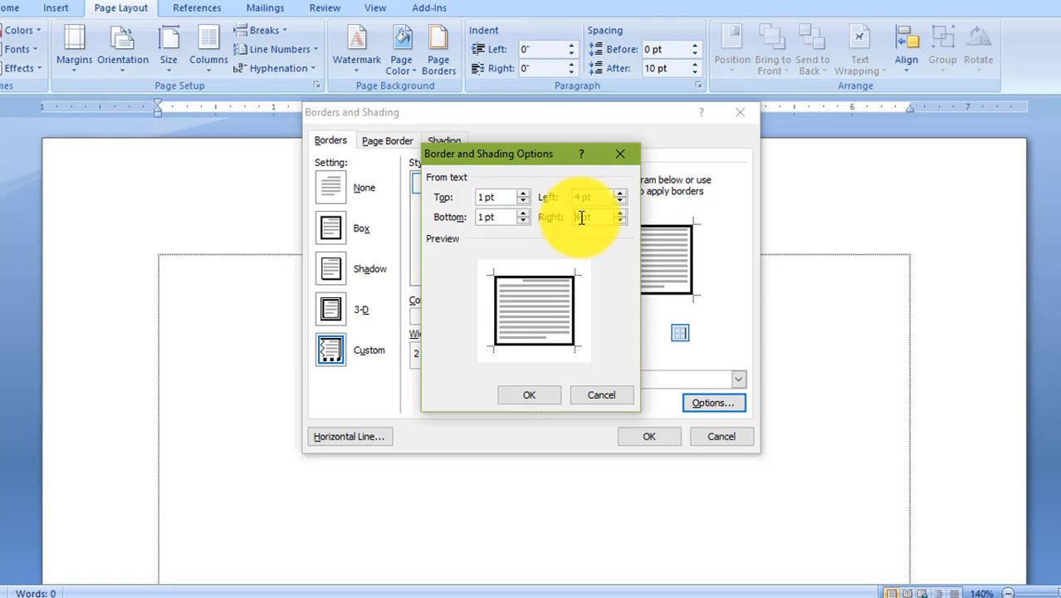
type("1")
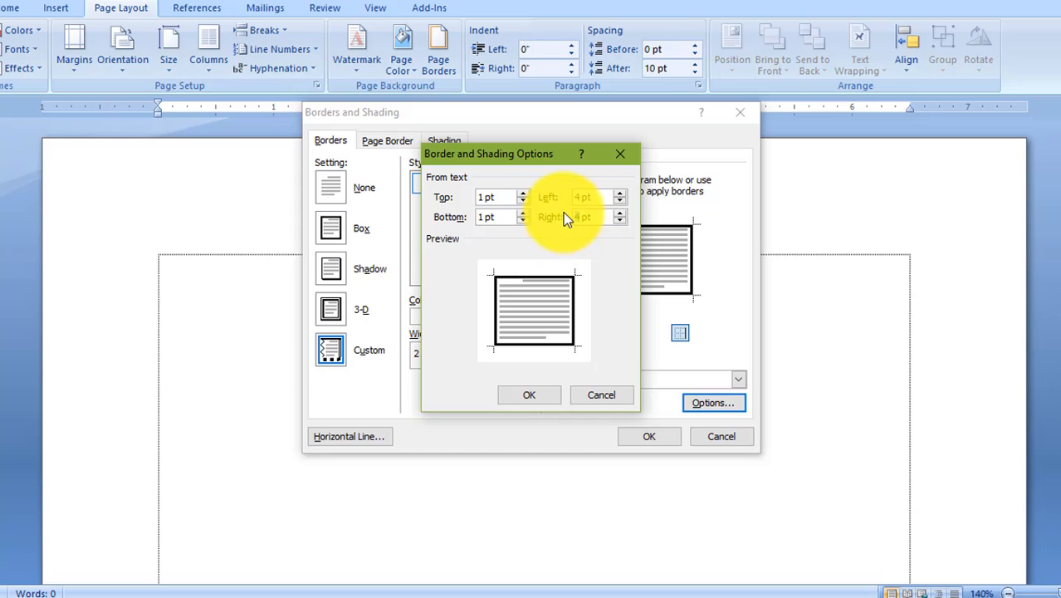
left_click_drag(582, 196, 568, 197)
type("1")
left_click(541, 392)
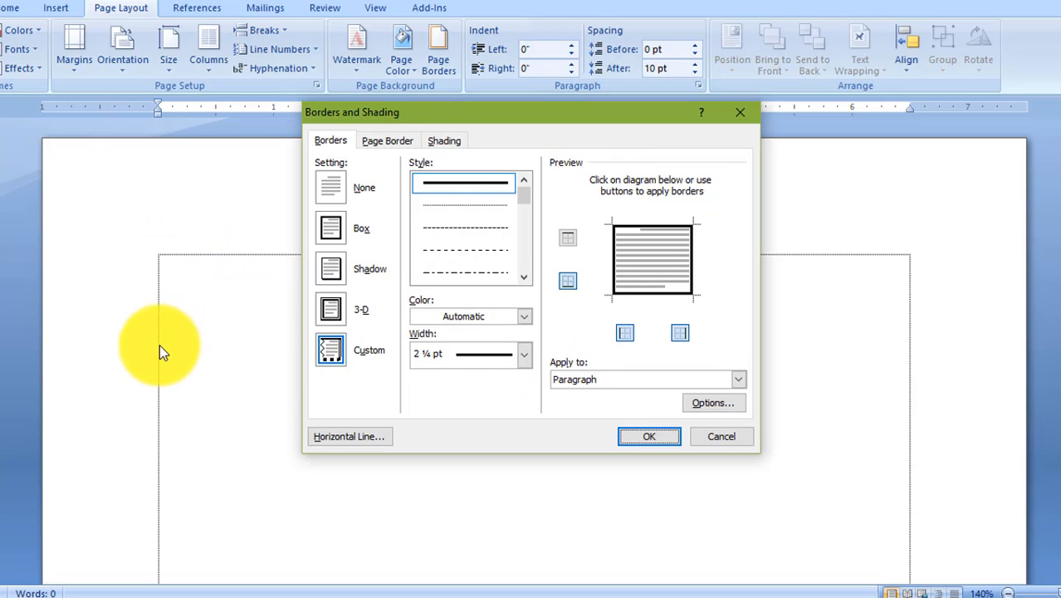
Review the paragraph border's distance-from-text options, keep them, and apply the 2 ¼ pt custom border to the paragraph.
left_click(161, 366)
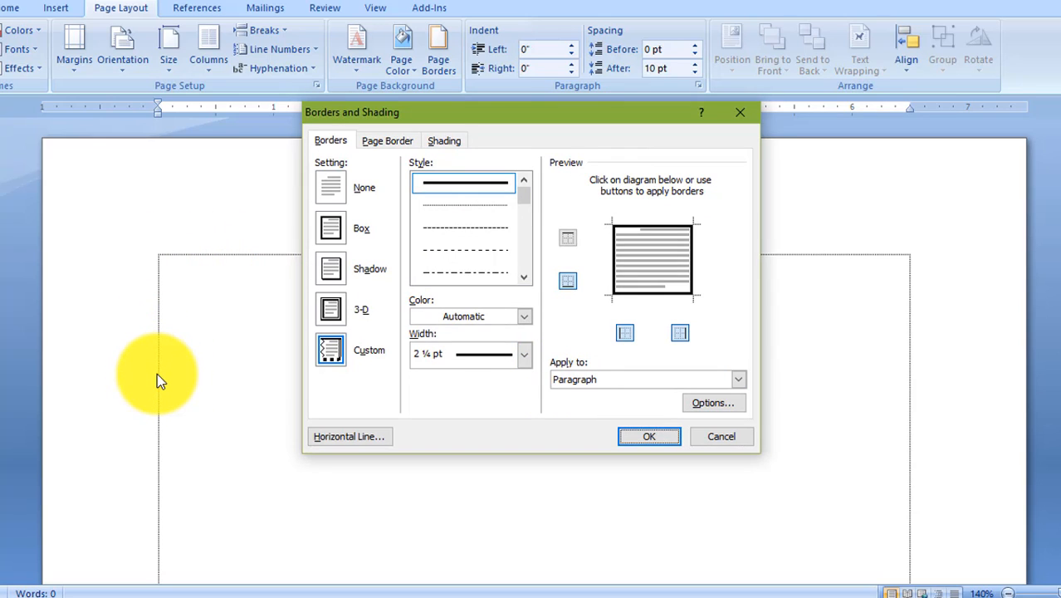
left_click(157, 373)
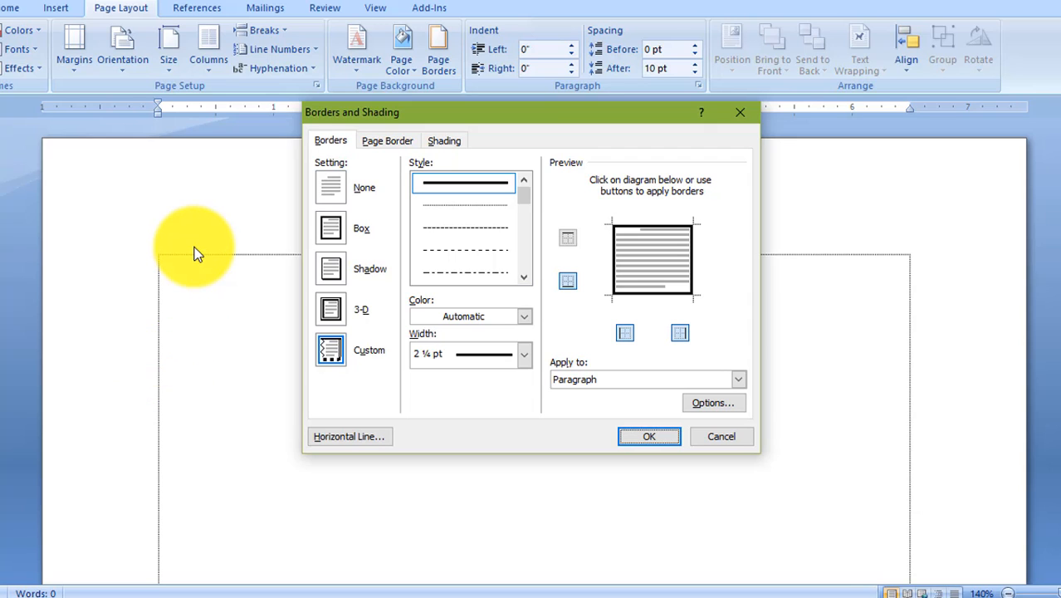
left_click(713, 403)
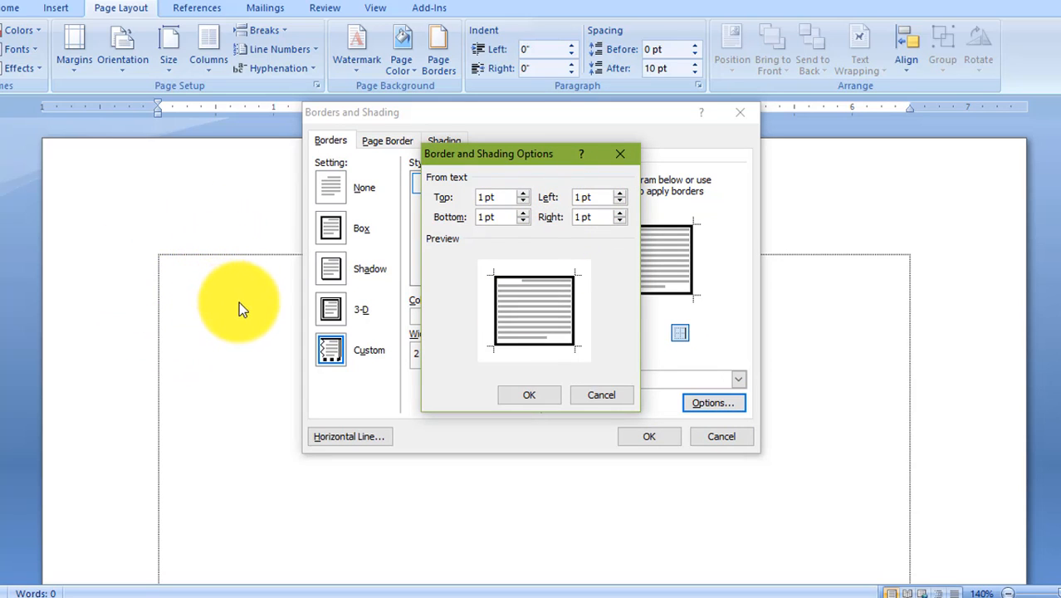
left_click(518, 395)
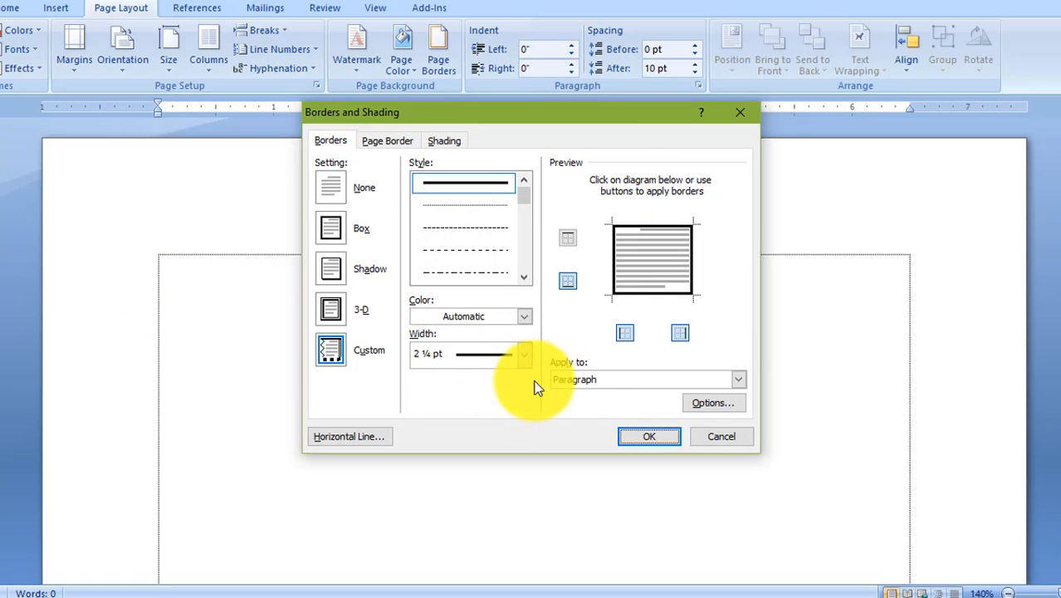
left_click(649, 435)
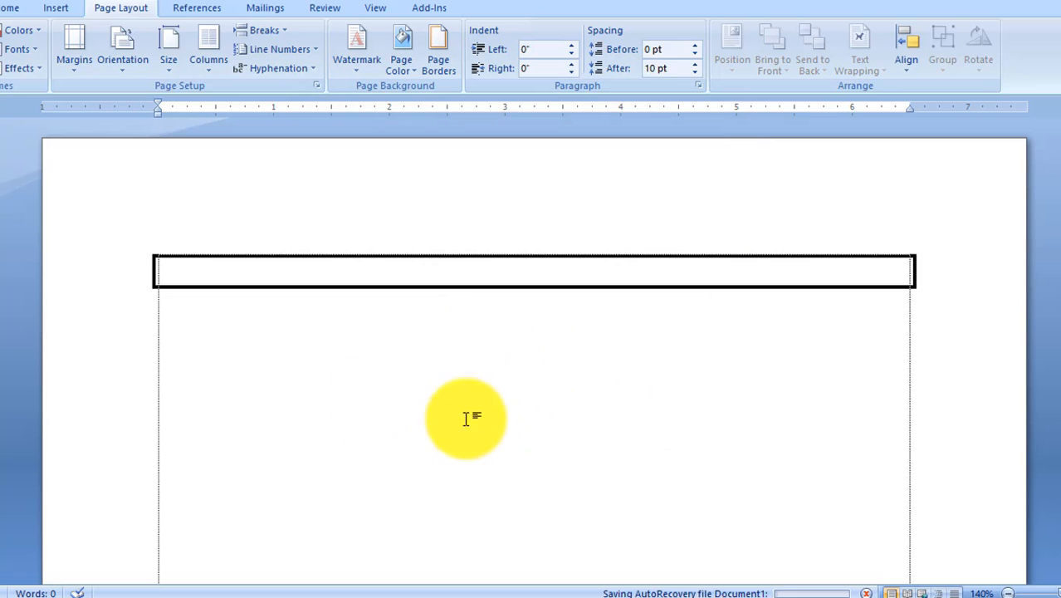
Set up a page border for the whole document using the black squiggly art pattern.
left_click(437, 57)
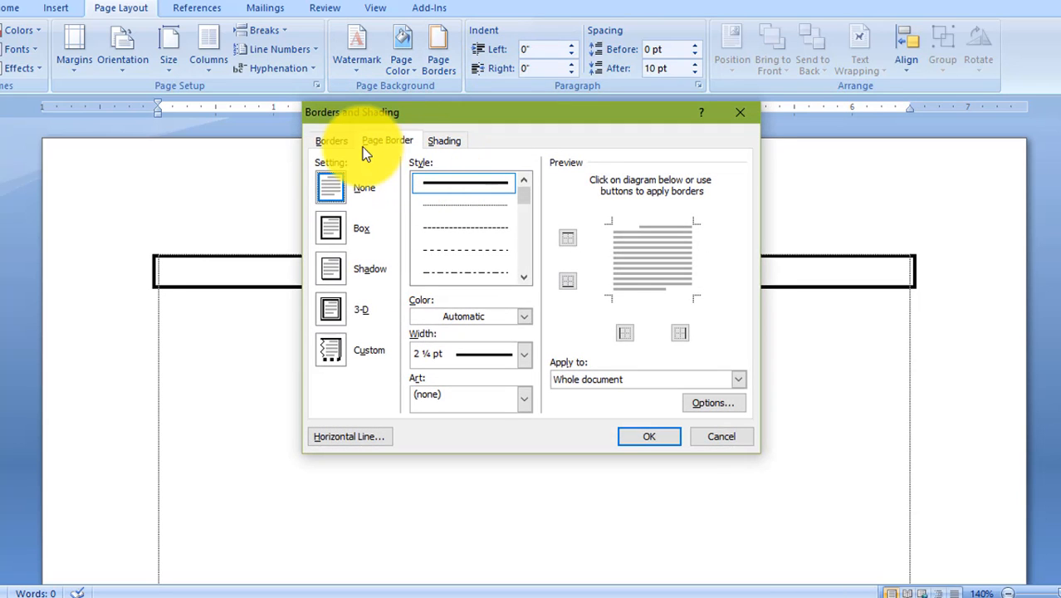
left_click(328, 141)
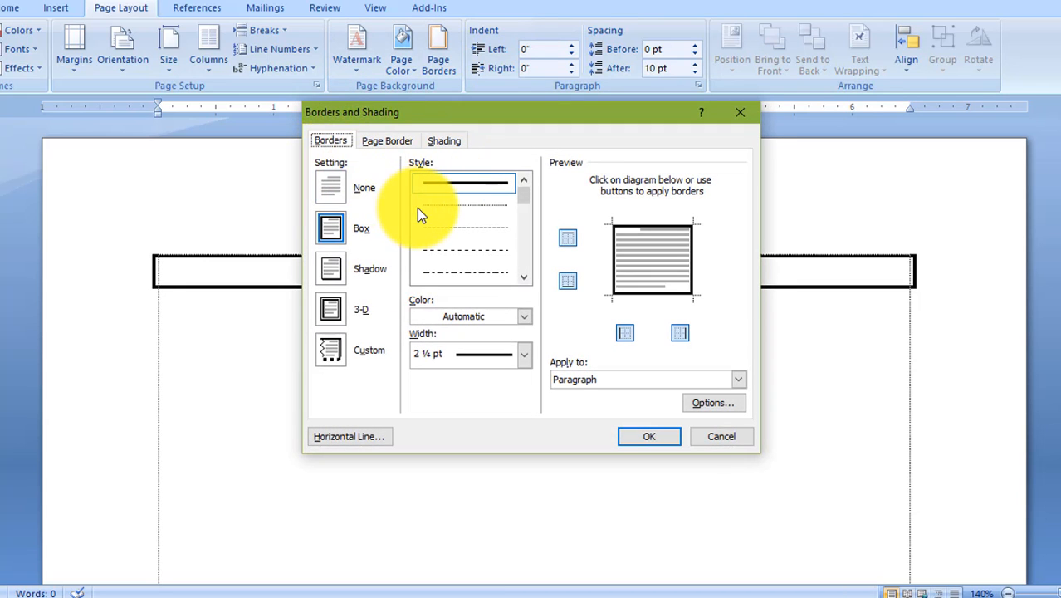
left_click(384, 141)
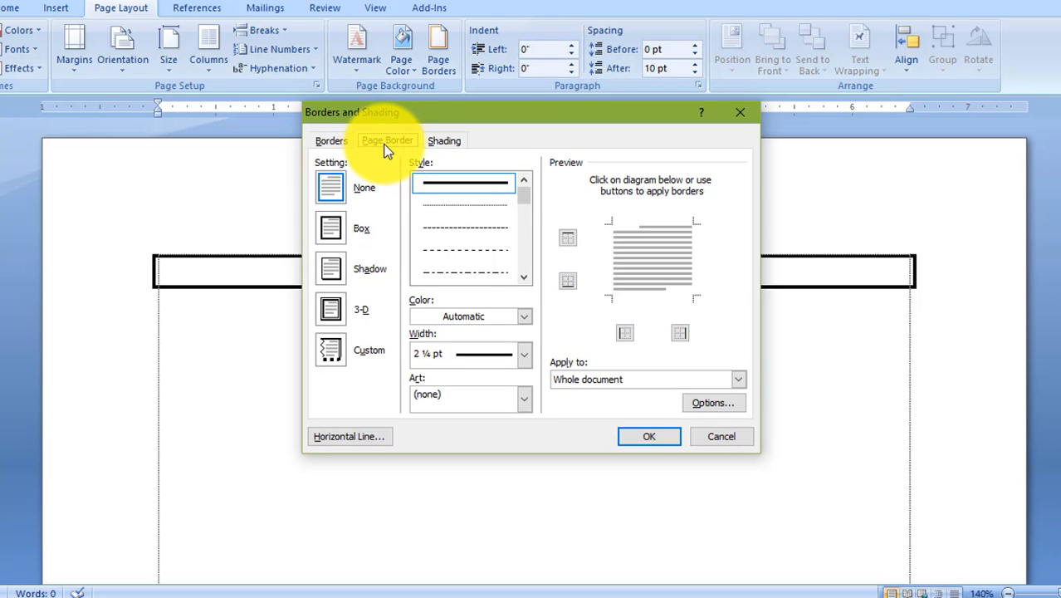
left_click(454, 360)
left_click(452, 357)
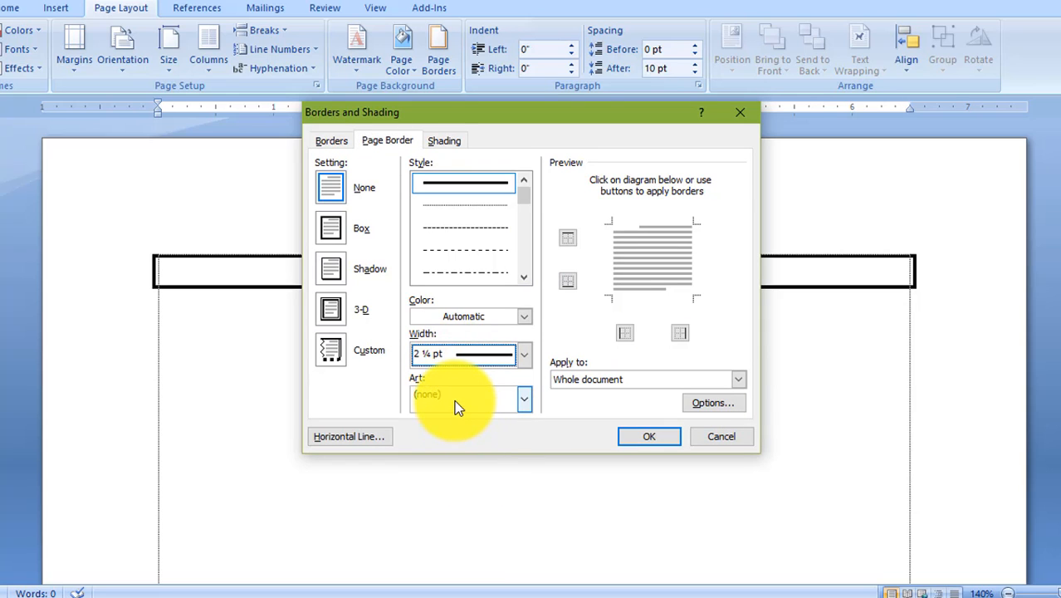
left_click(454, 401)
scroll(477, 458, "down", 2)
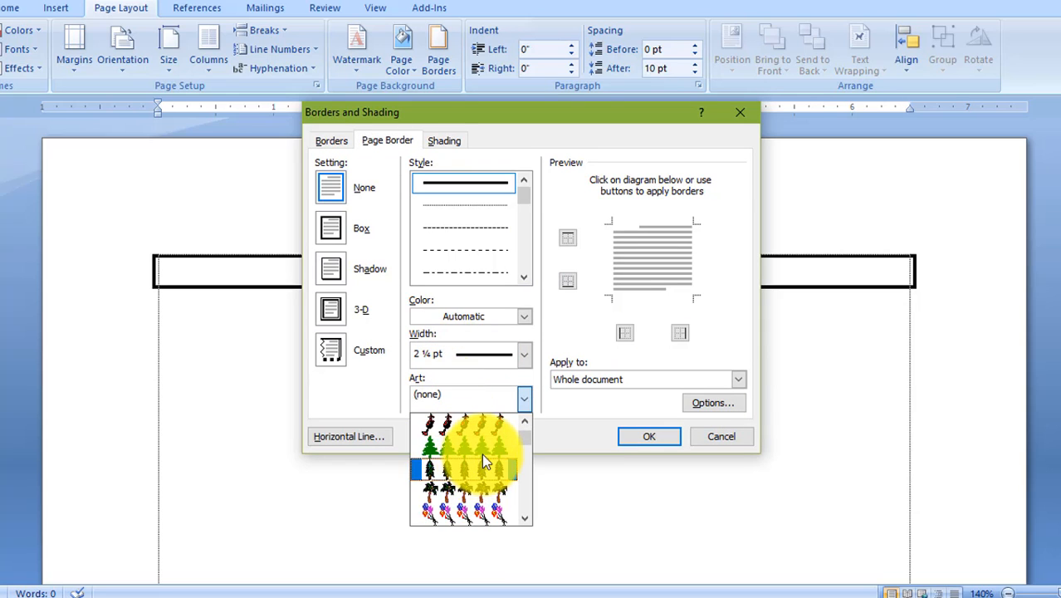
scroll(476, 465, "down", 3)
left_click(469, 466)
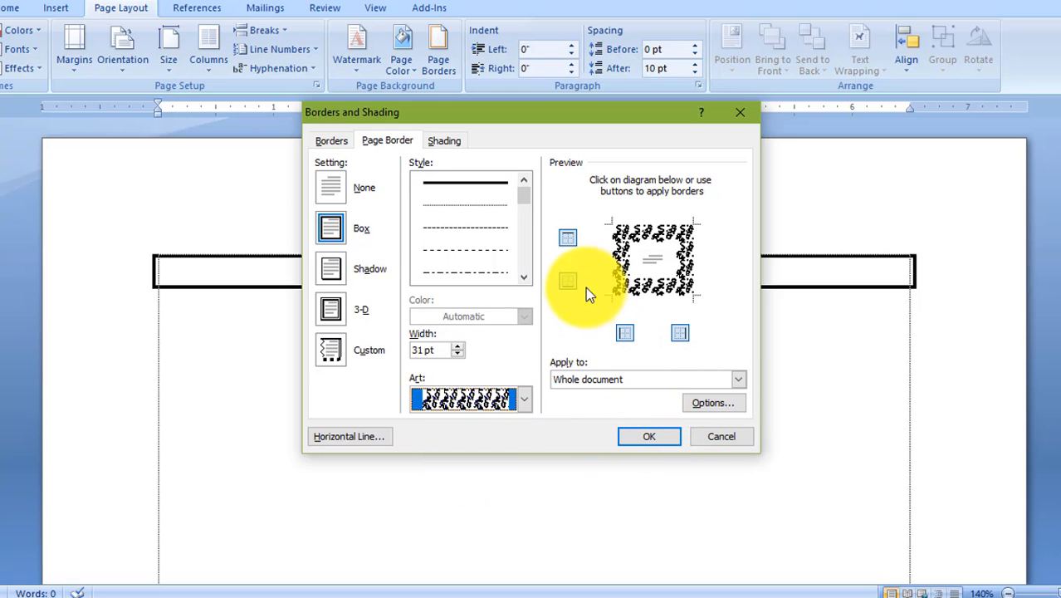
Reduce the width of the art page border to 16 pt.
left_click(457, 352)
left_click(457, 353)
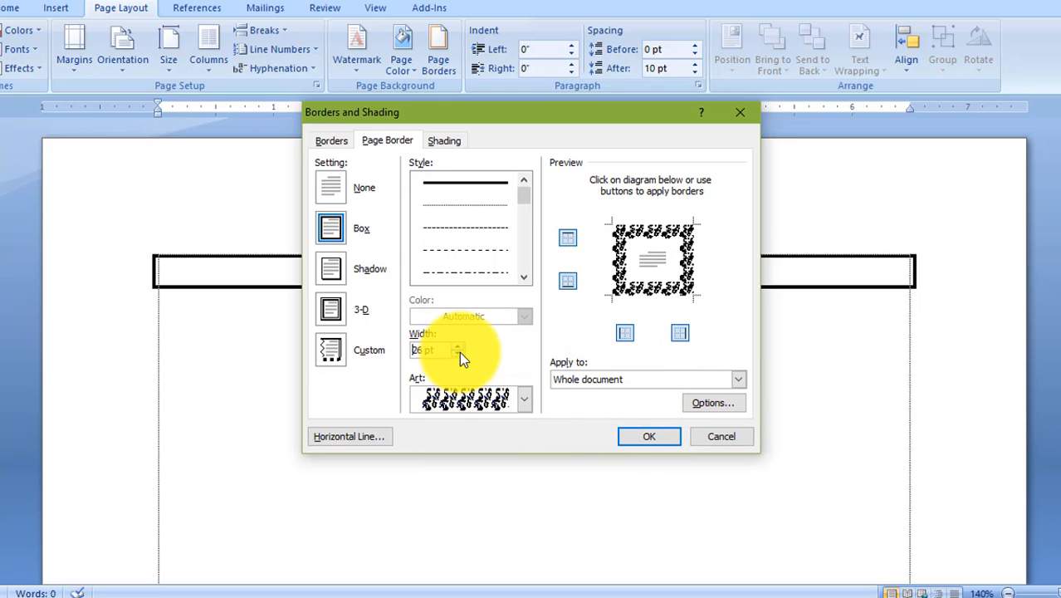
left_click(457, 353)
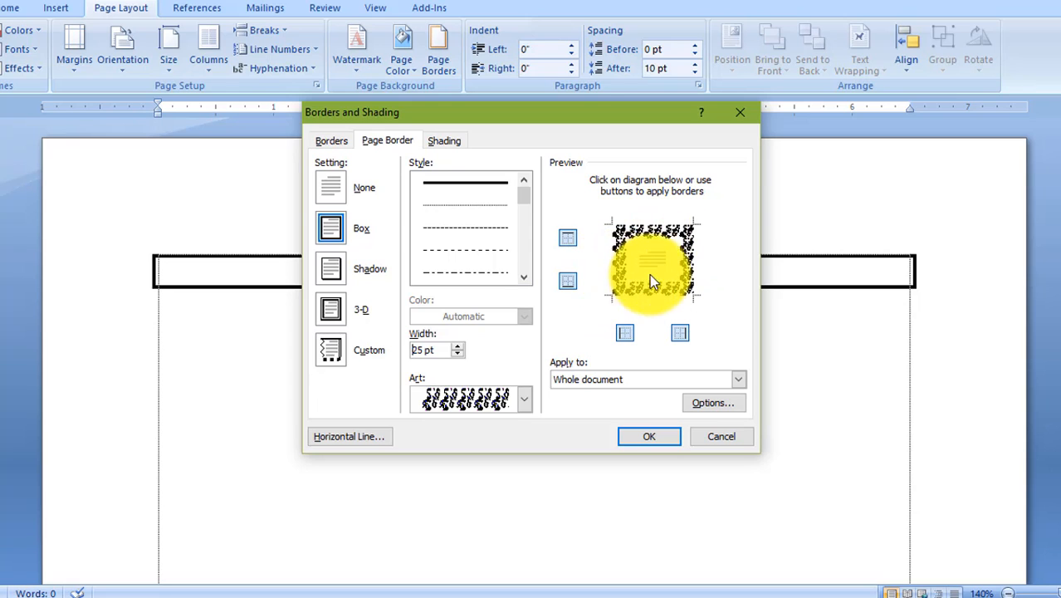
left_click(457, 354)
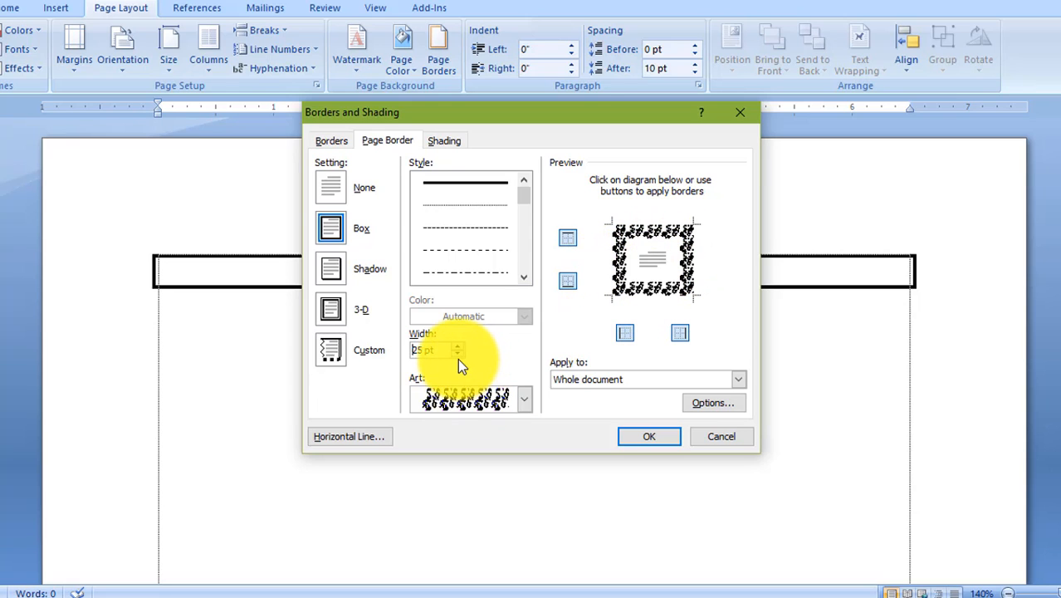
left_click(457, 355)
left_click(457, 355)
left_click(458, 354)
left_click(458, 354)
left_click(457, 355)
left_click(457, 355)
left_click(457, 354)
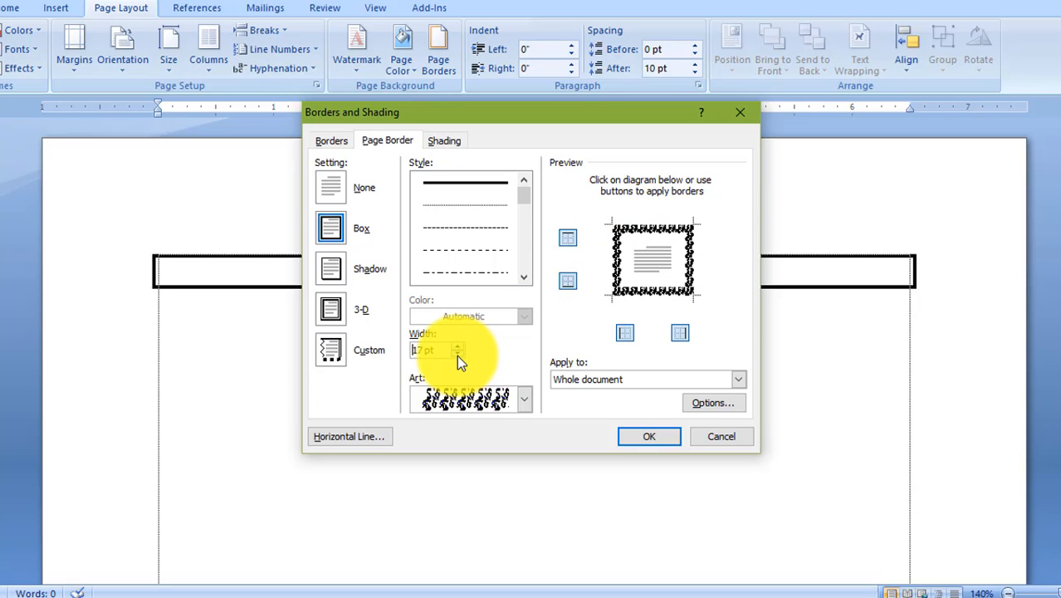
left_click(458, 354)
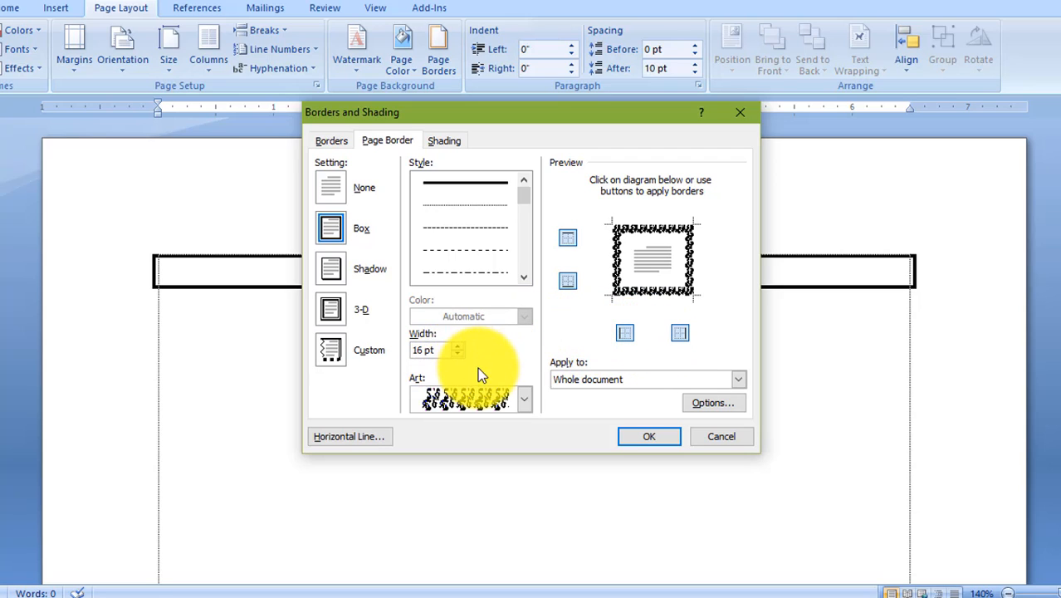
left_click(714, 404)
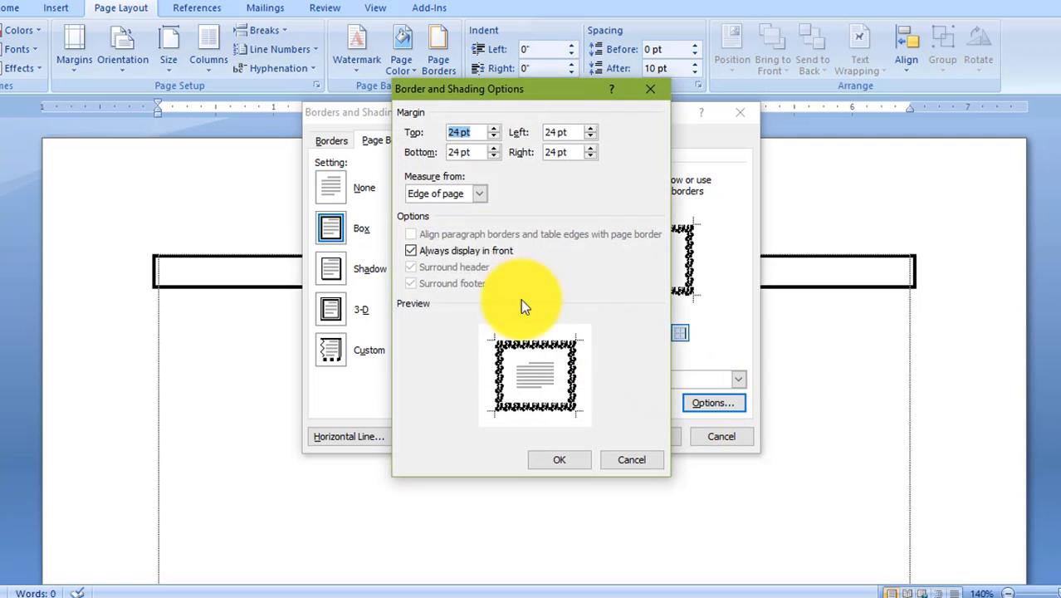
left_click(473, 193)
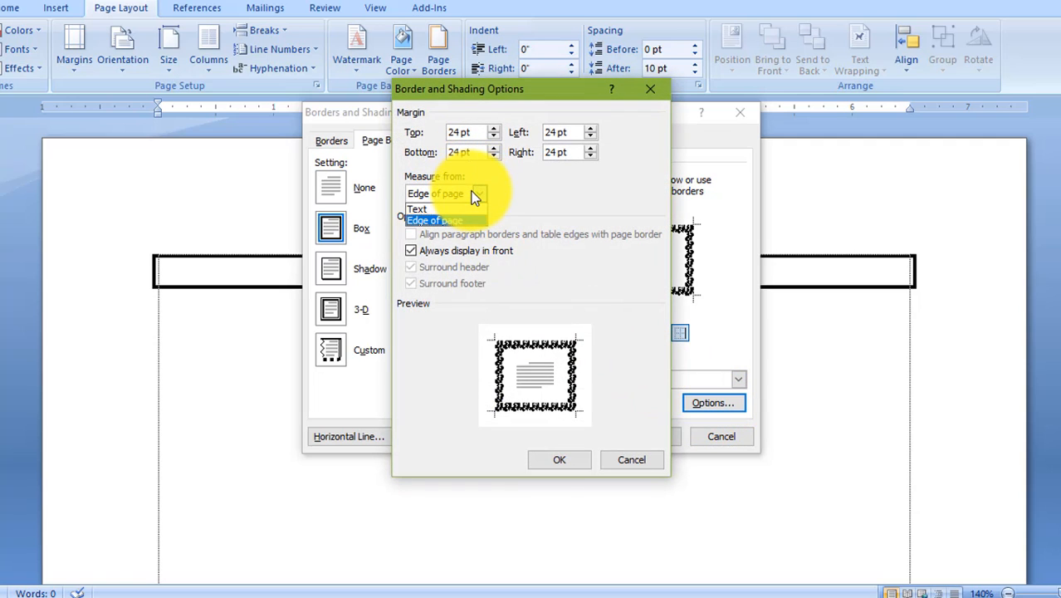
left_click(649, 93)
left_click(643, 460)
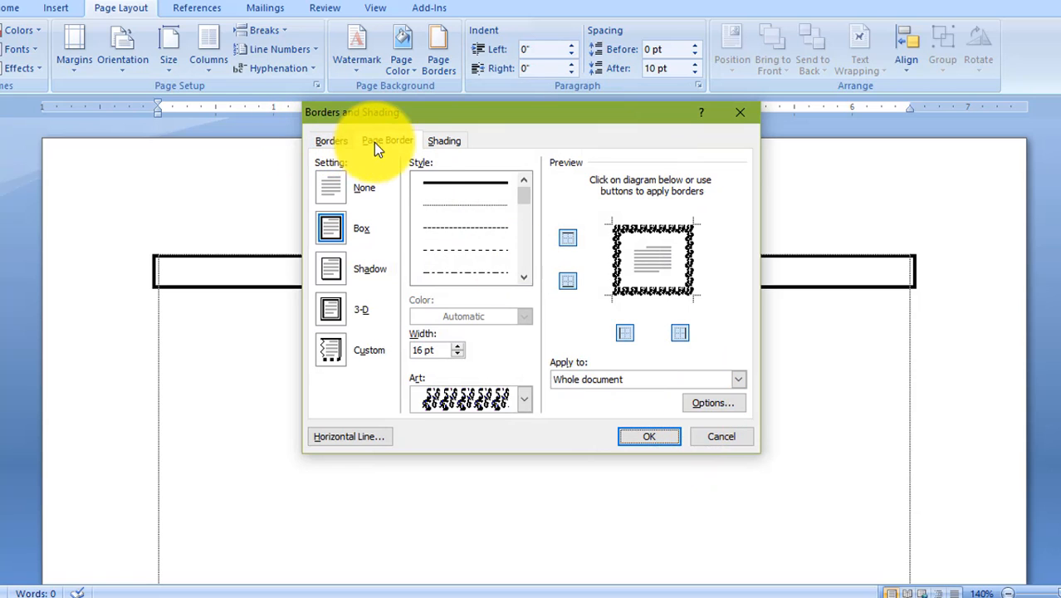
Try measuring the page border's margins from Text, return to Edge of page, and apply the border to the document.
left_click(712, 404)
left_click(462, 196)
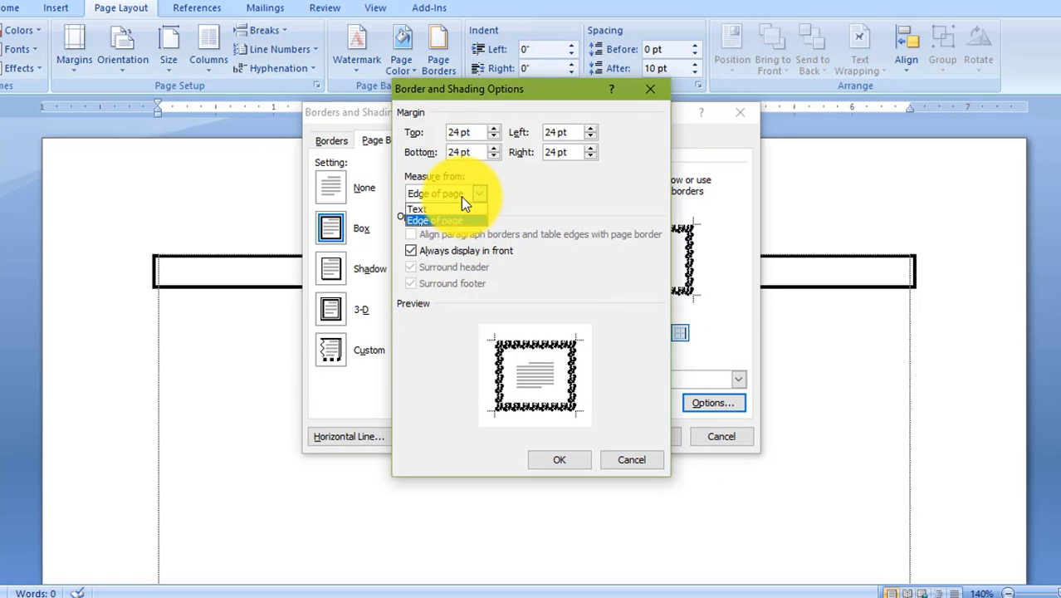
left_click(439, 210)
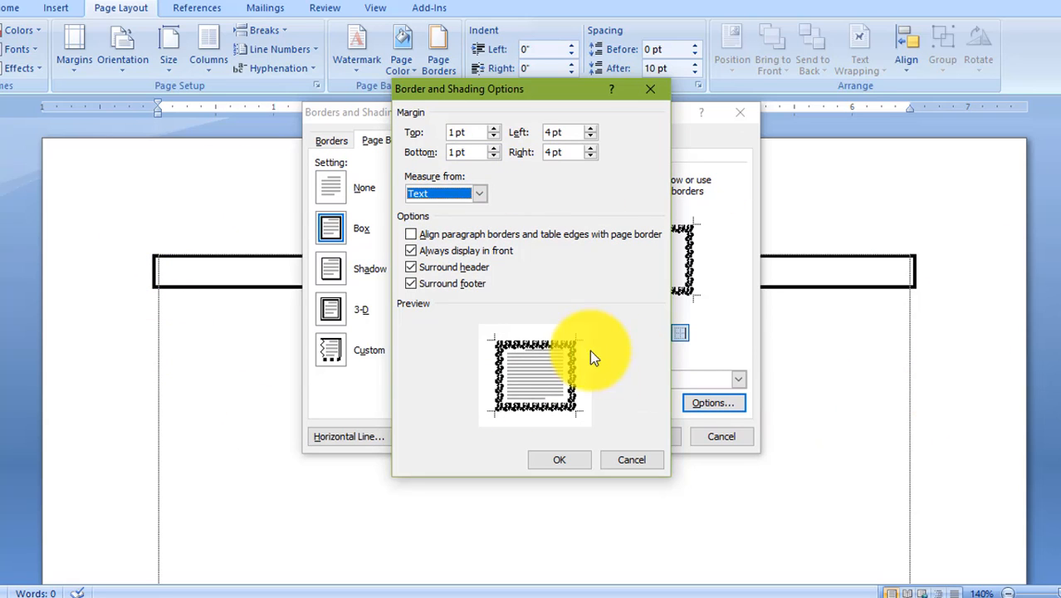
left_click(431, 196)
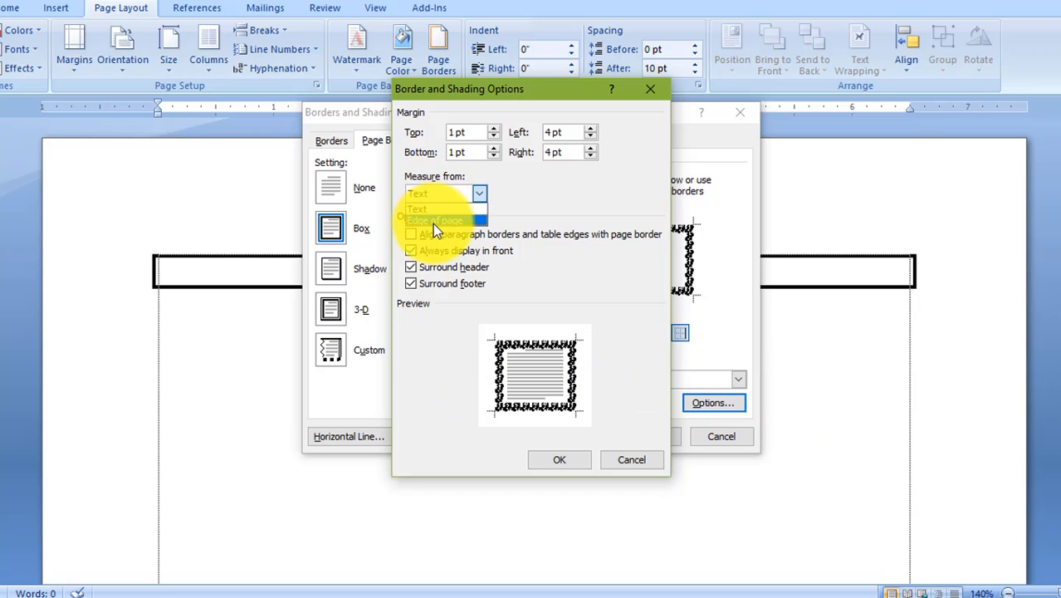
left_click(431, 221)
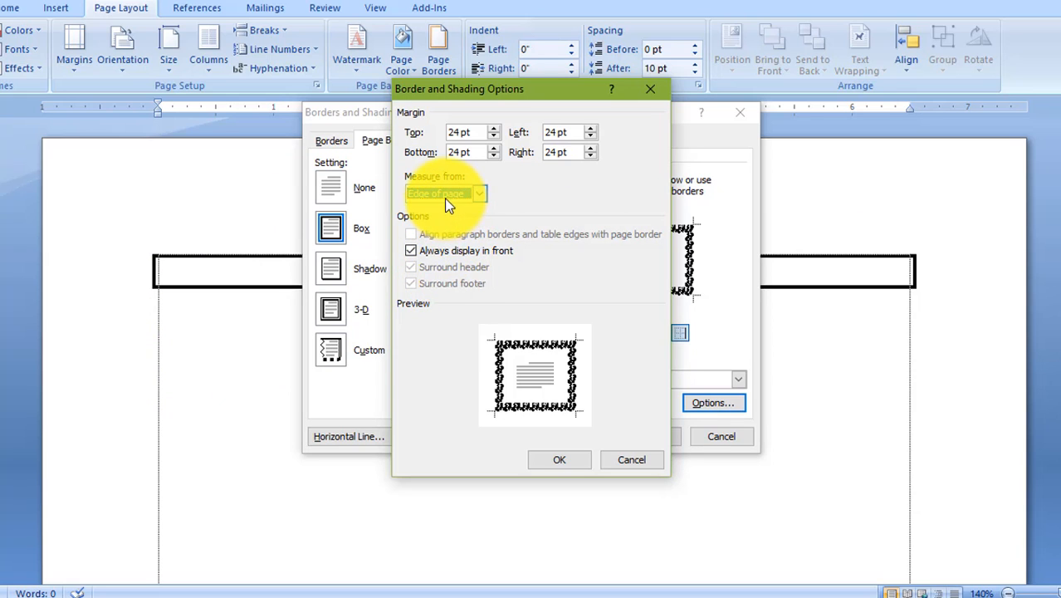
left_click(552, 459)
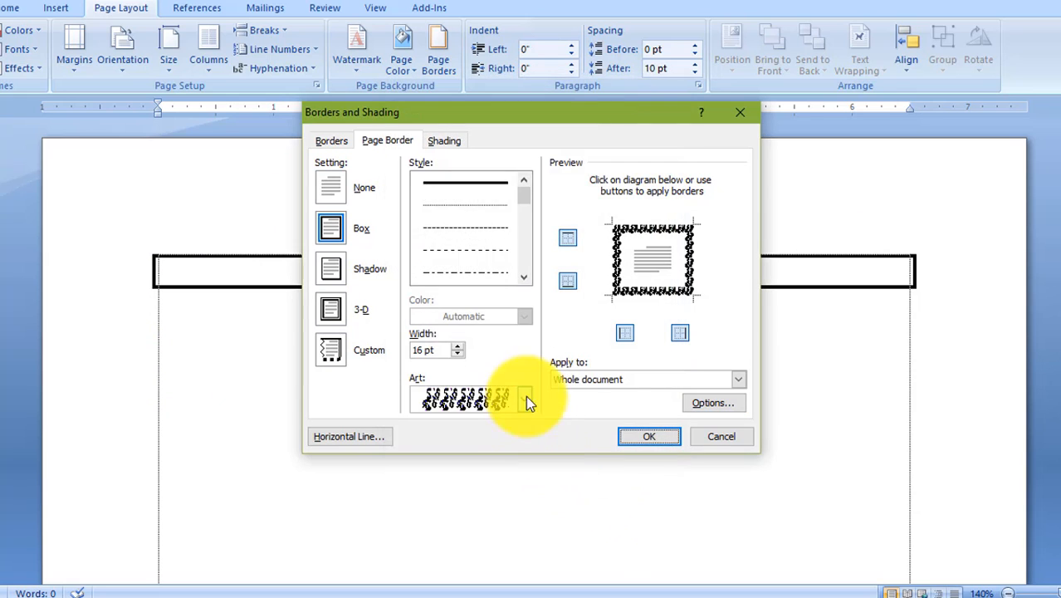
left_click(641, 434)
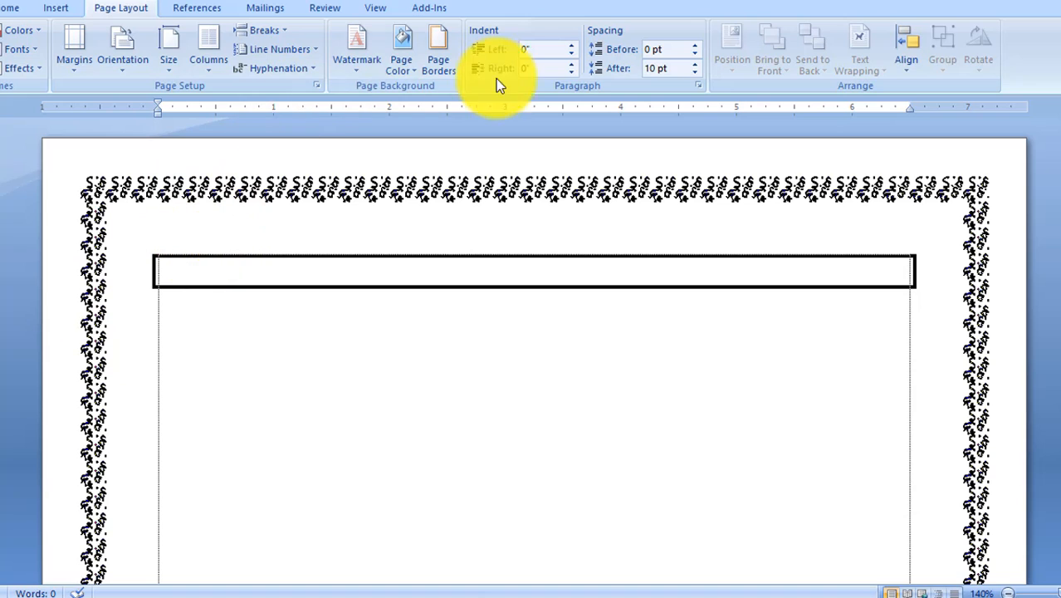
Change the page border's margins to be measured from Text, apply it, and check the border down the page.
left_click(436, 65)
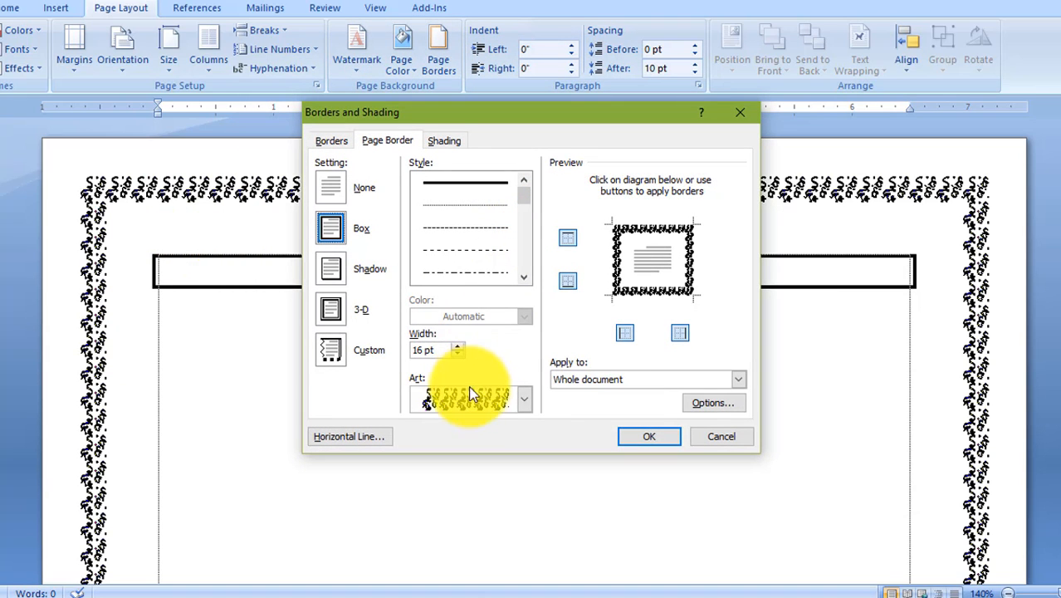
left_click(712, 403)
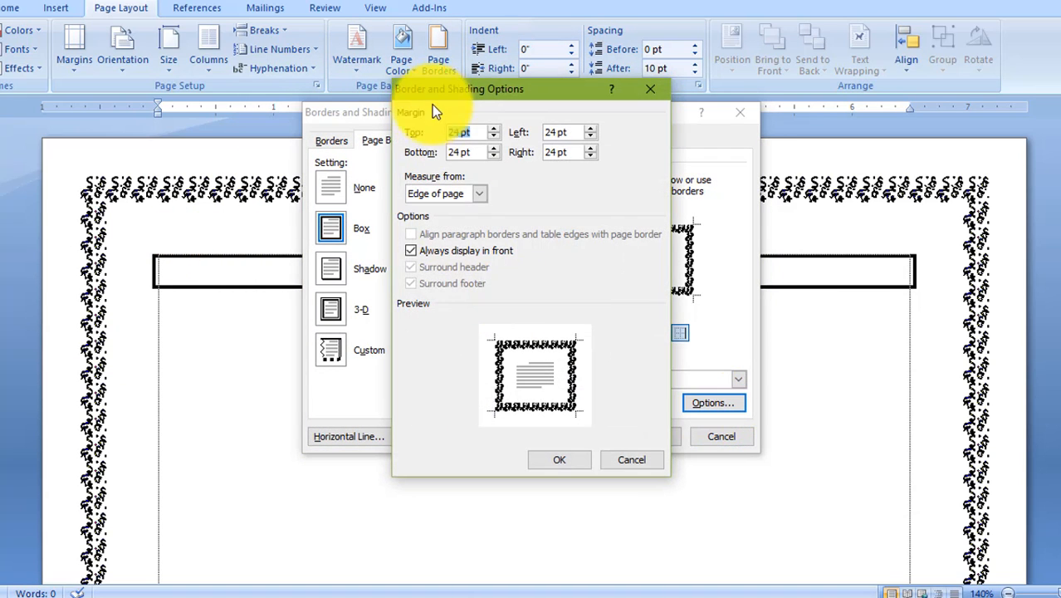
left_click(466, 200)
left_click(449, 210)
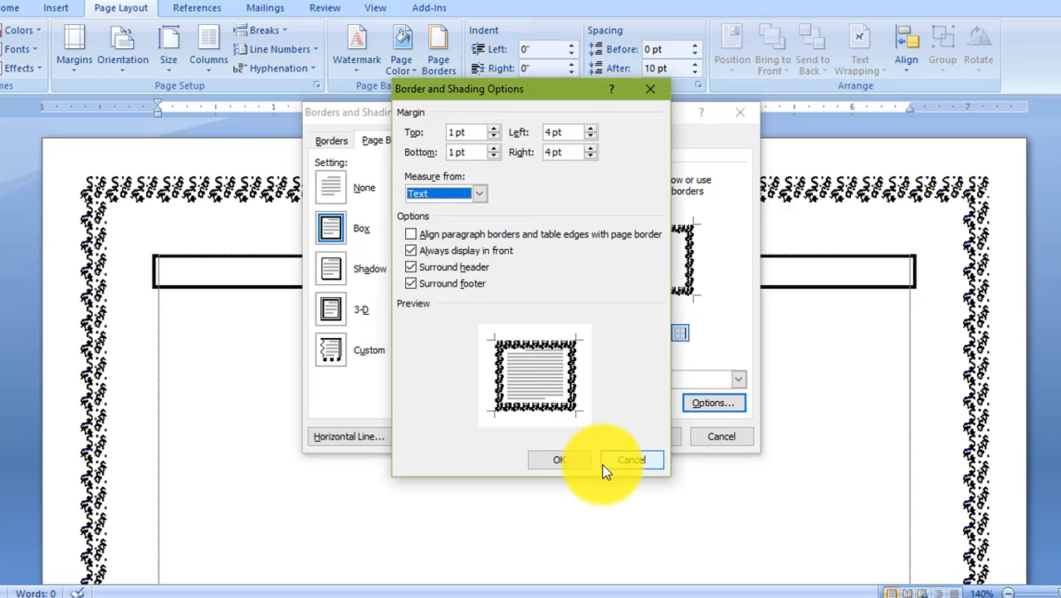
left_click(560, 462)
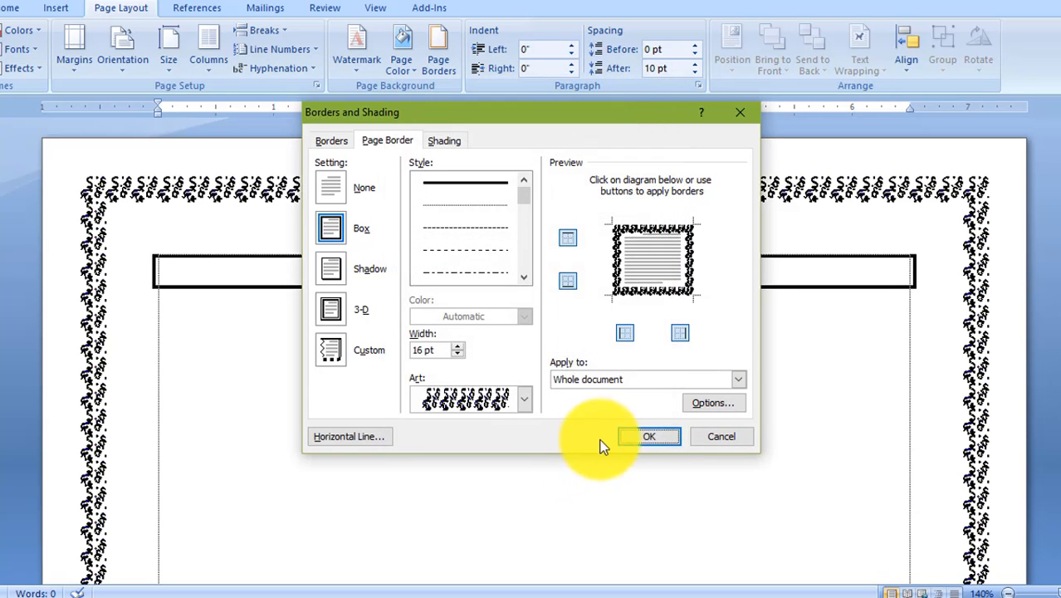
left_click(633, 436)
scroll(481, 369, "down", 5)
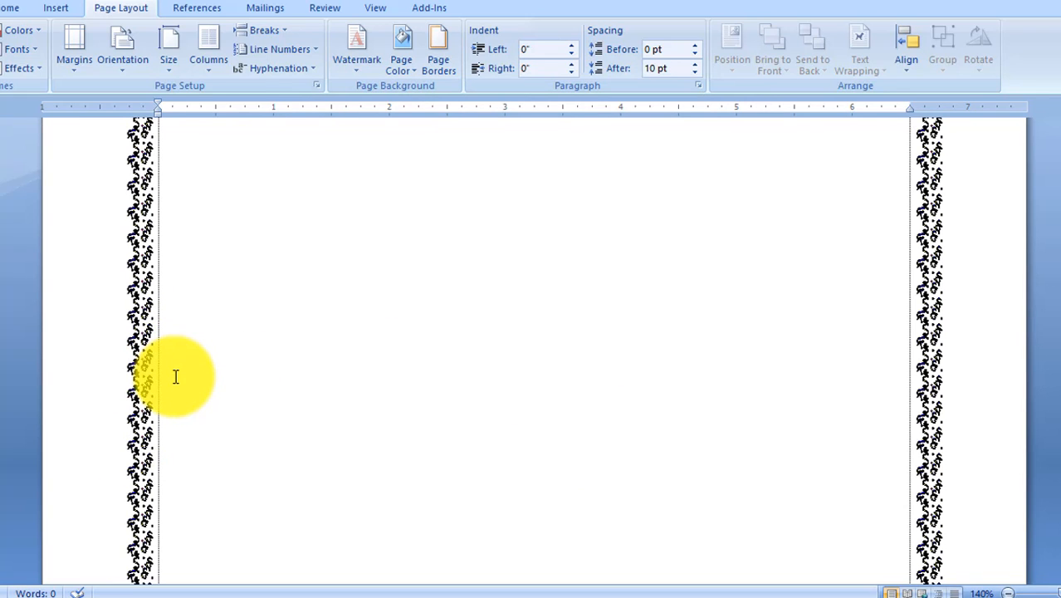
scroll(170, 374, "up", 5)
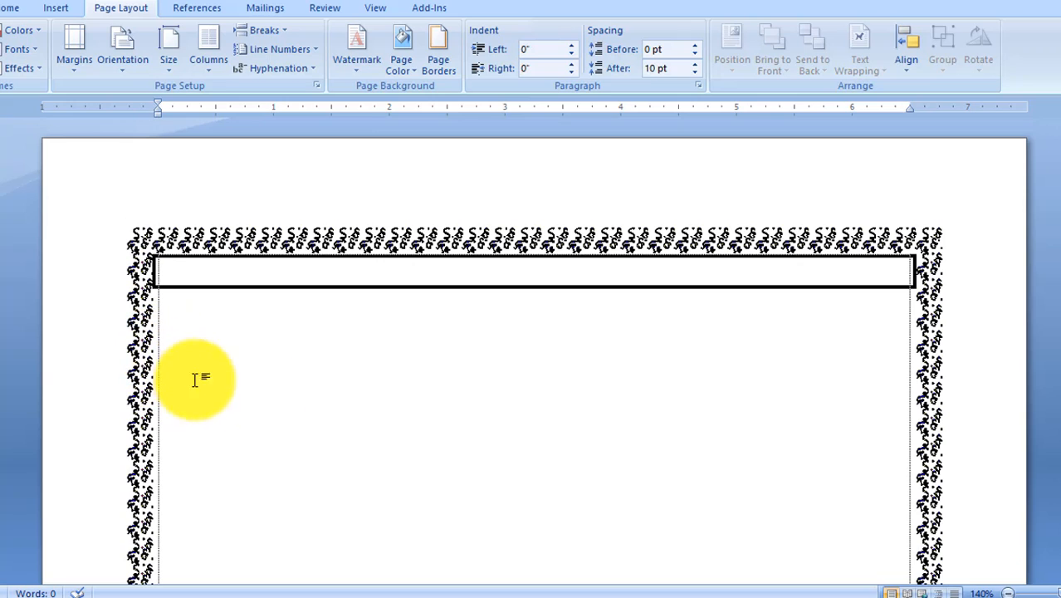
Set the page border's top, bottom, left and right margins from text to 3 pt.
left_click(439, 59)
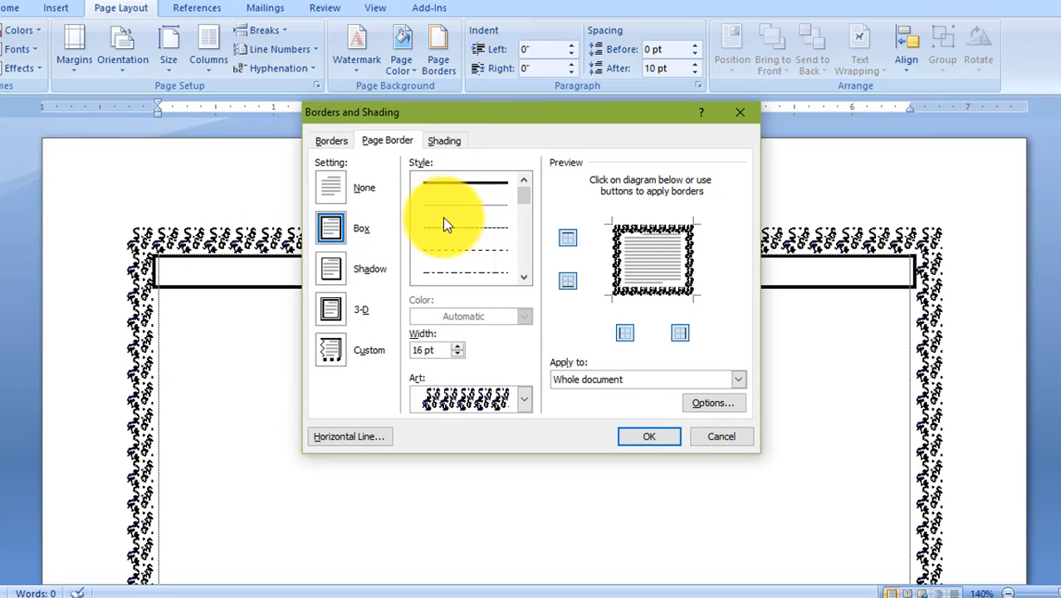
left_click(707, 403)
left_click(494, 128)
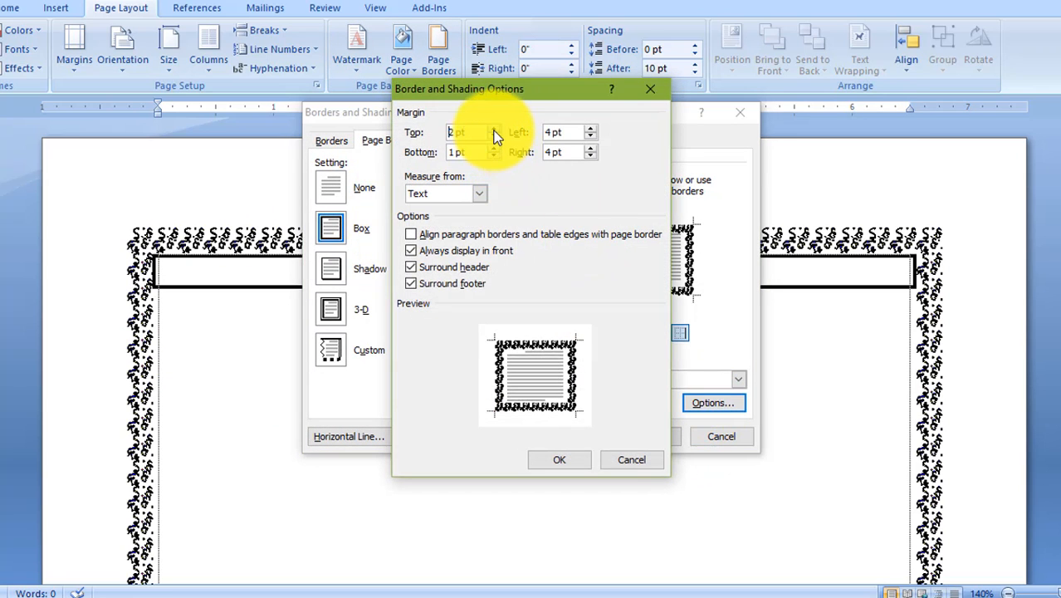
left_click(494, 129)
left_click(494, 149)
left_click(494, 149)
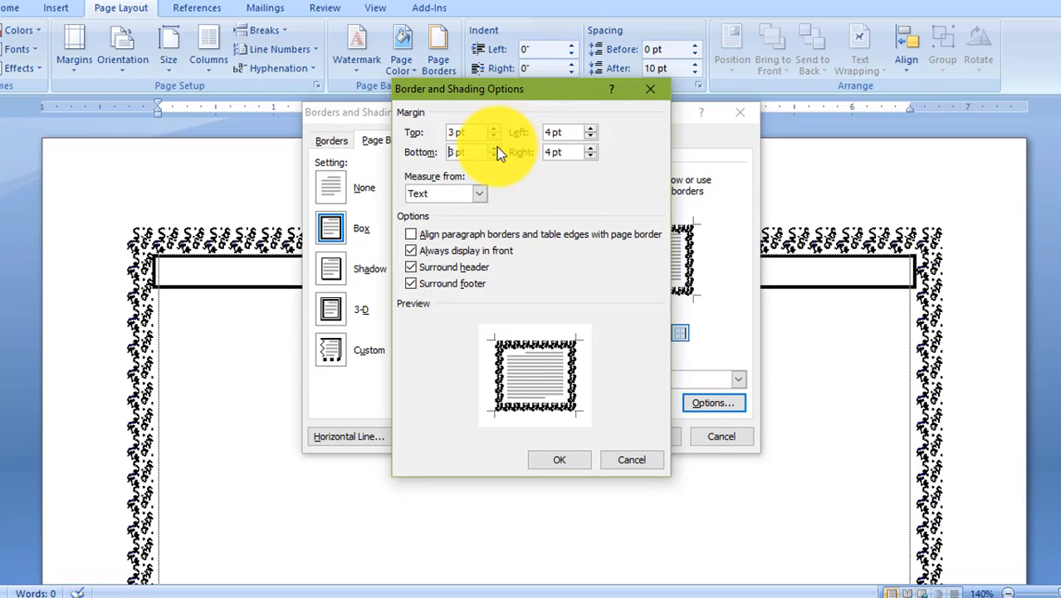
left_click(589, 155)
left_click(590, 137)
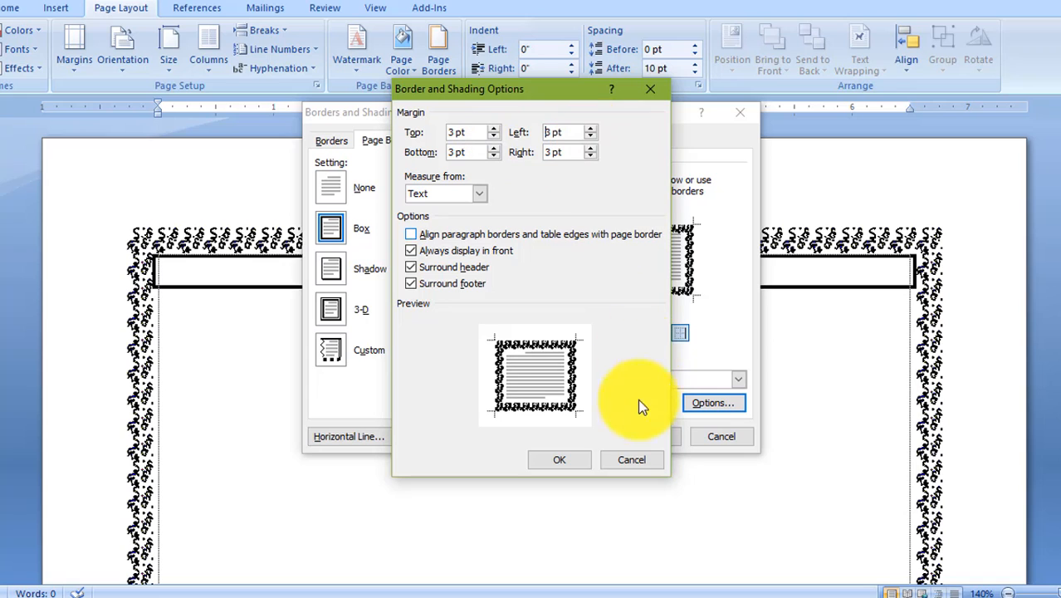
Apply the page border with its adjusted margins, and remove the box border from the paragraph.
left_click(581, 462)
left_click(650, 438)
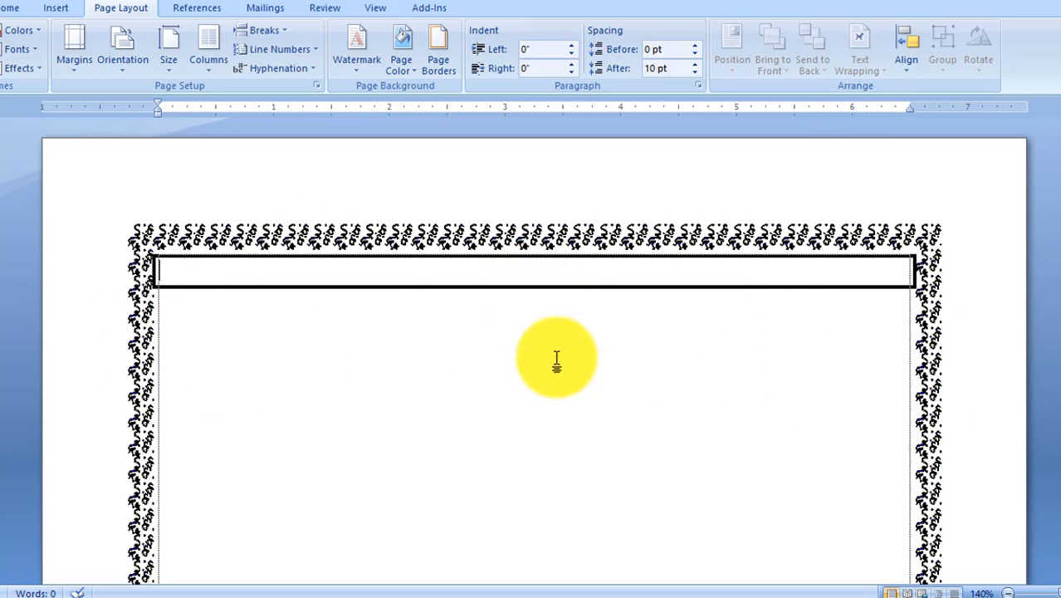
left_click(441, 61)
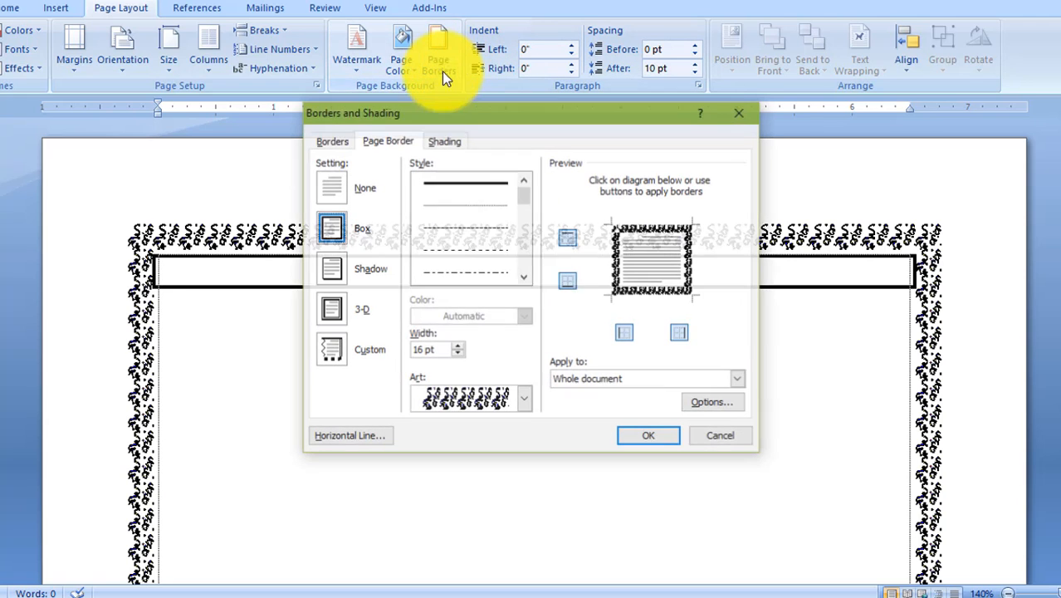
left_click(332, 140)
left_click(329, 192)
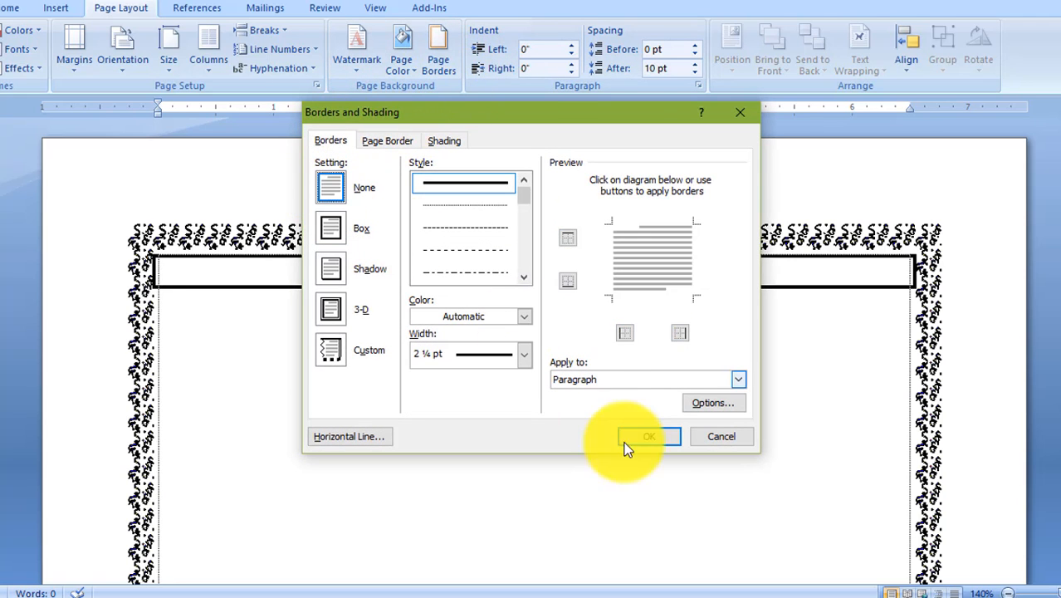
left_click(670, 438)
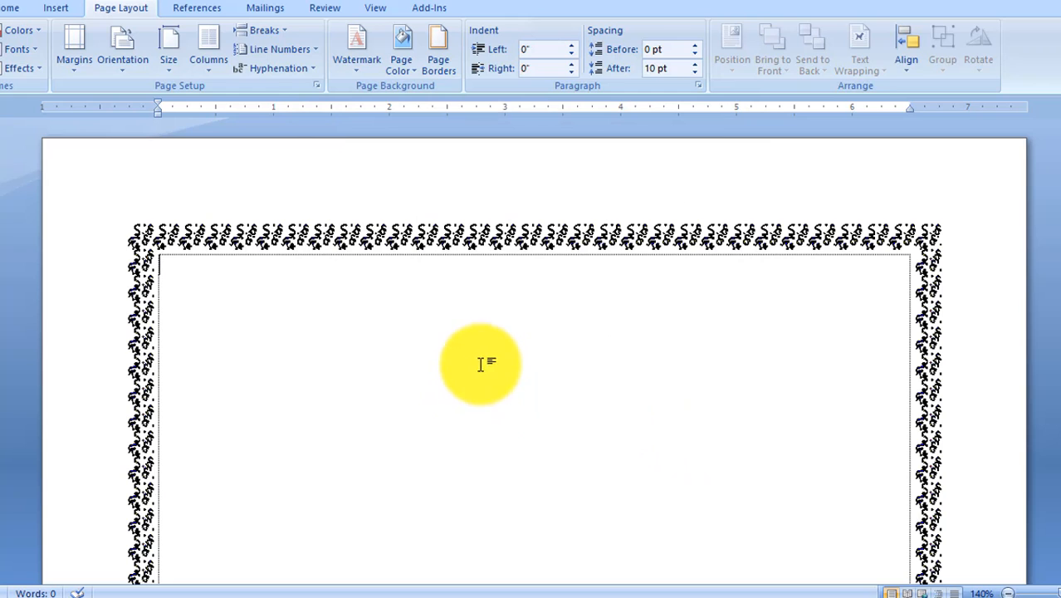
Choose a dark blue fill and a 25% pattern style for the paragraph's shading.
left_click(439, 50)
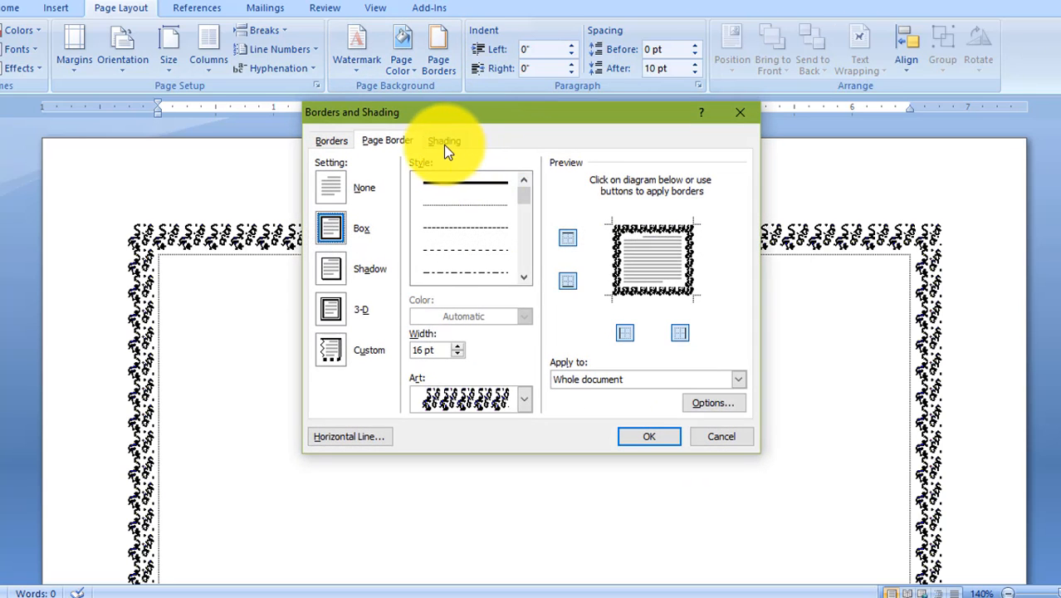
left_click(444, 143)
left_click(371, 185)
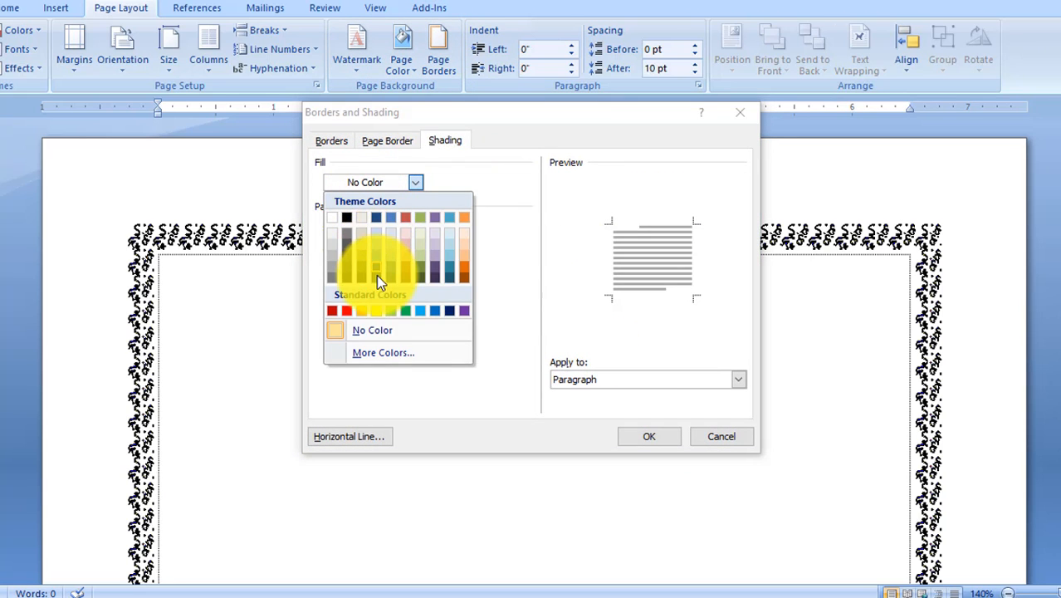
left_click(379, 272)
left_click(392, 230)
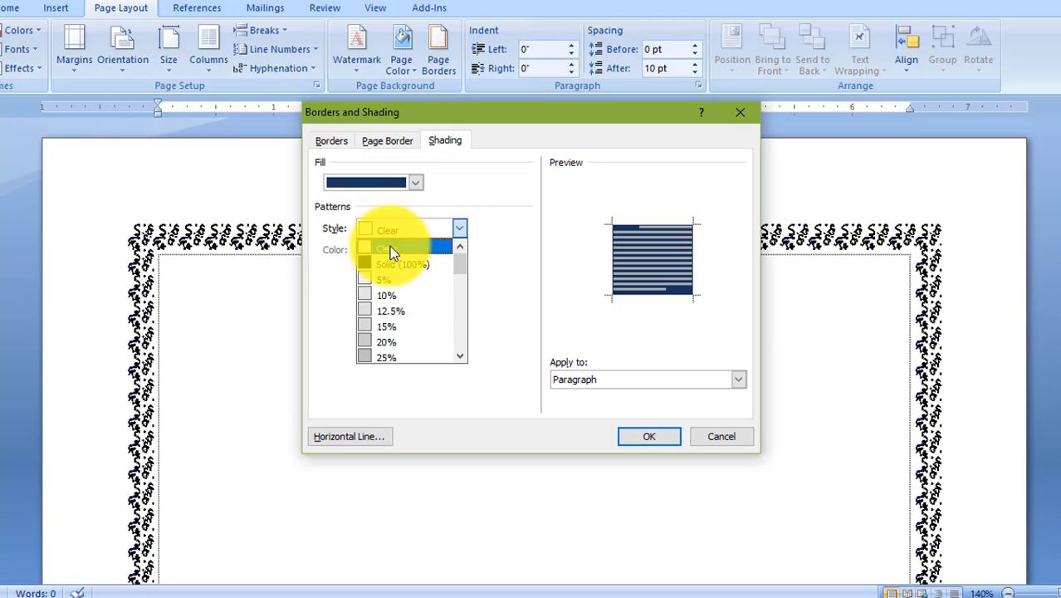
left_click(395, 356)
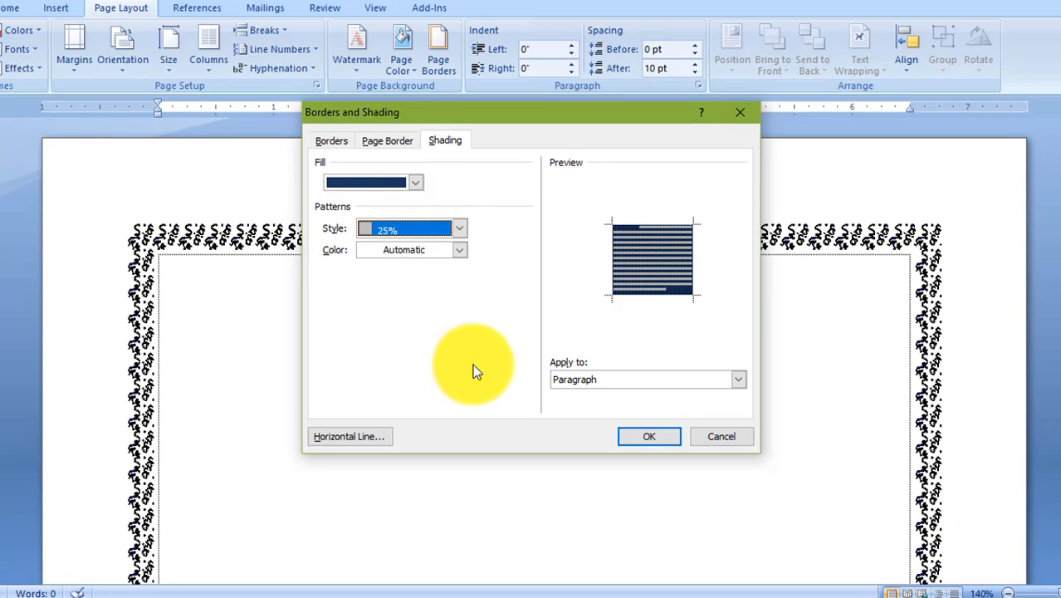
Change the shading fill to dark red and apply the shading to the paragraph.
left_click(379, 180)
left_click(404, 270)
left_click(651, 436)
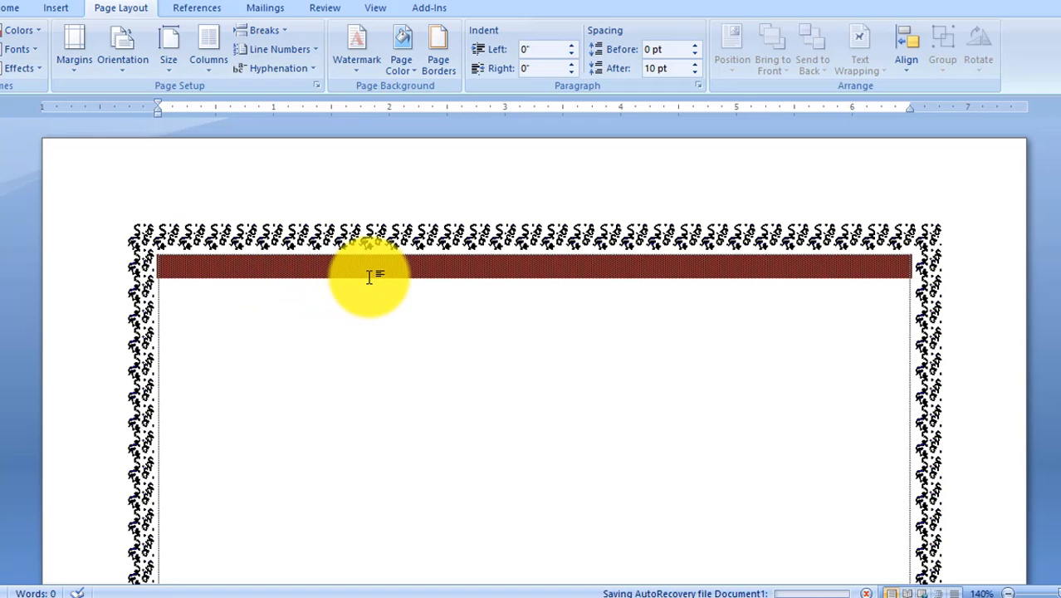
Try some sample text in the shaded paragraph, and delete it.
type("TgfooTgfooTgfooT")
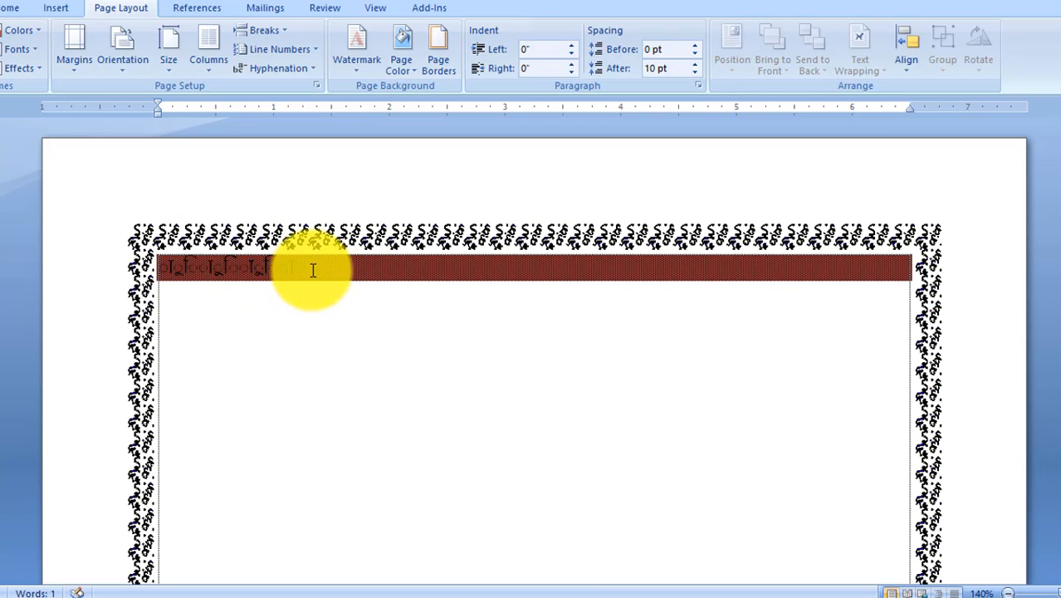
left_click_drag(313, 270, 140, 291)
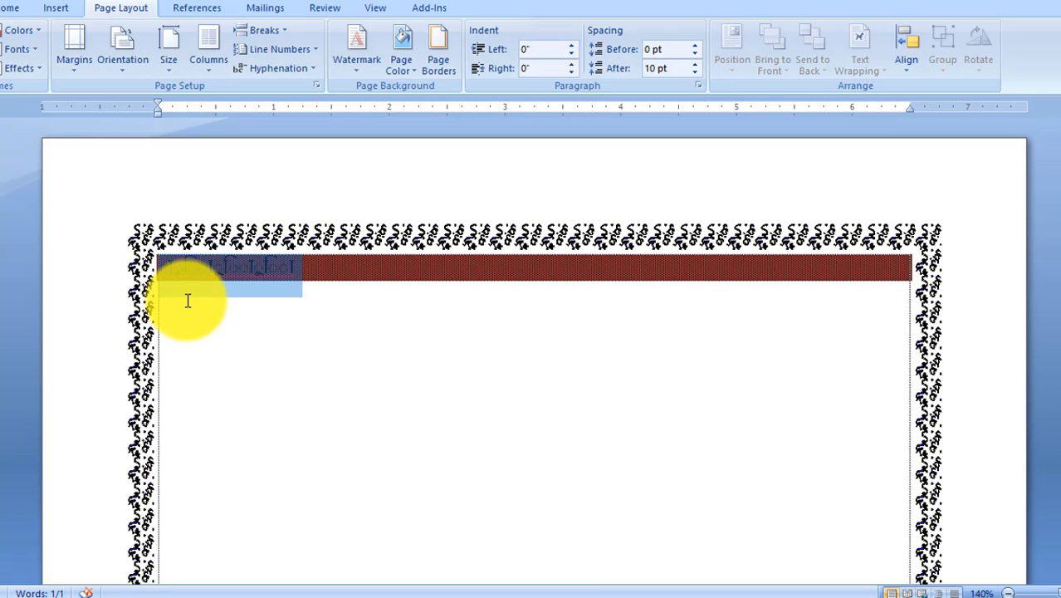
key("Delete")
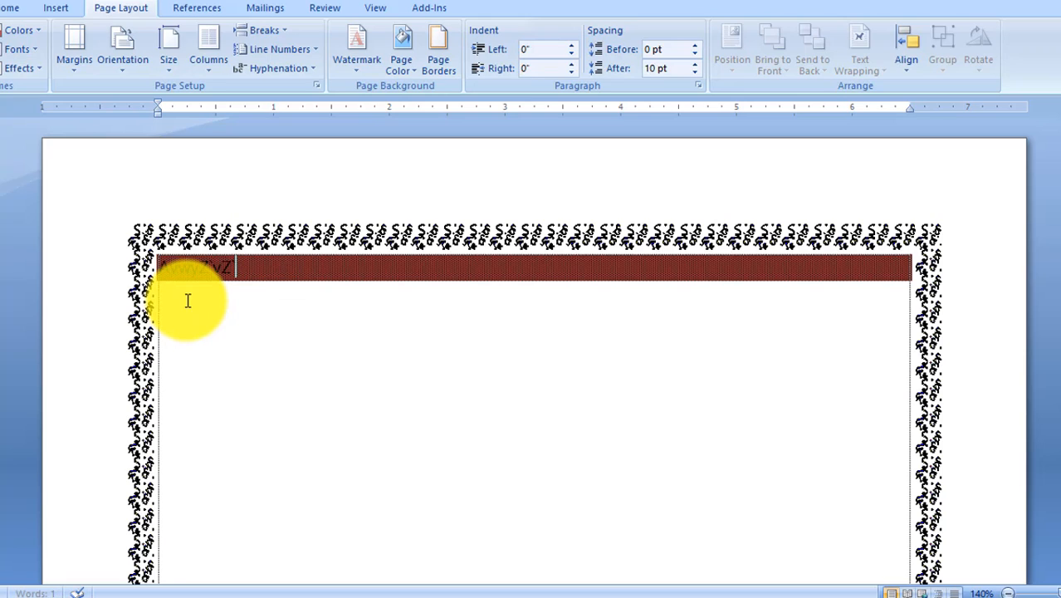